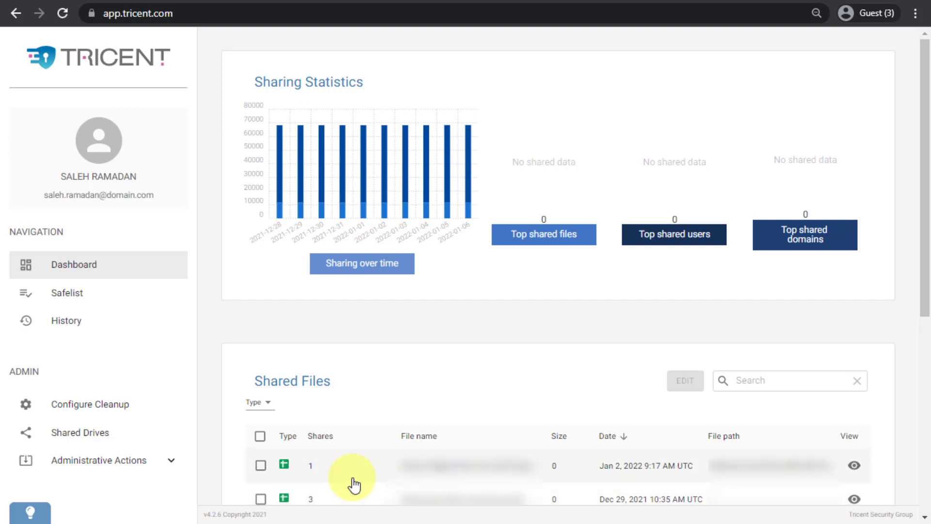
- Extend file sharing for the first shared file by 90 days
click(260, 465)
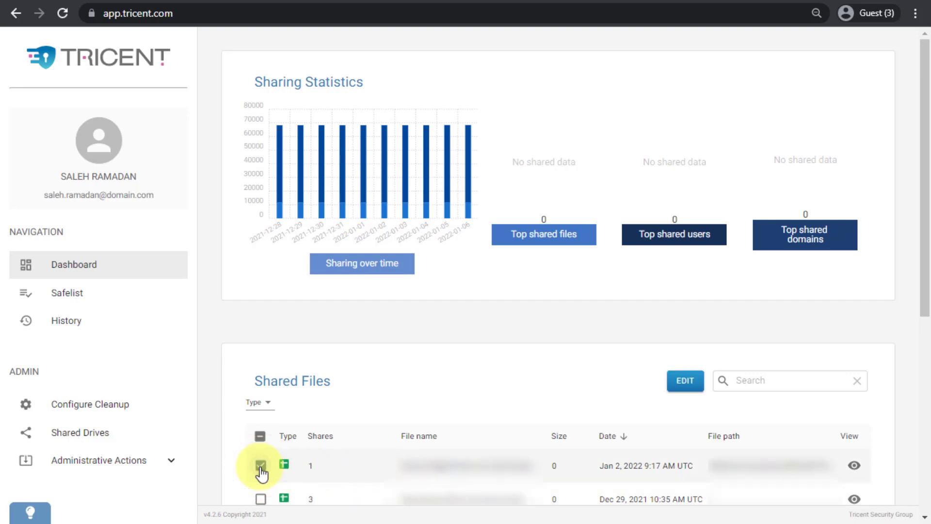
click(677, 386)
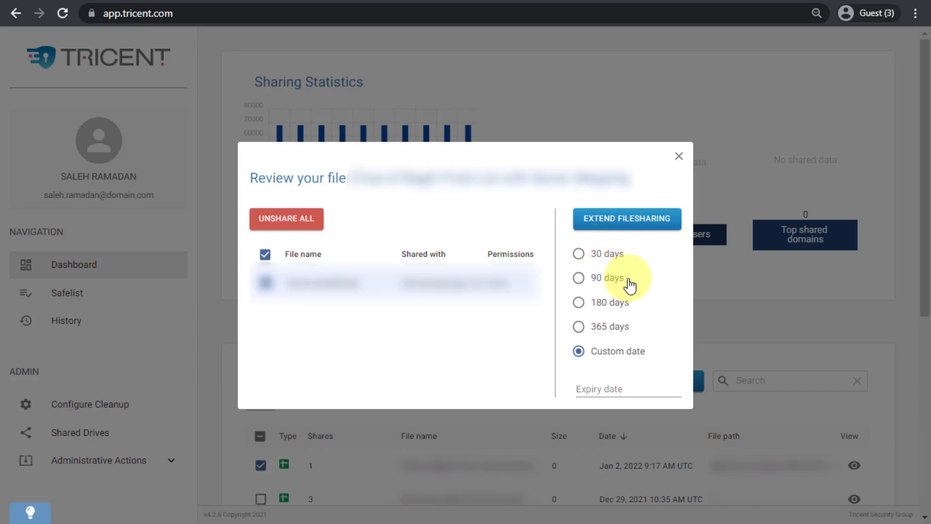
click(579, 256)
click(579, 278)
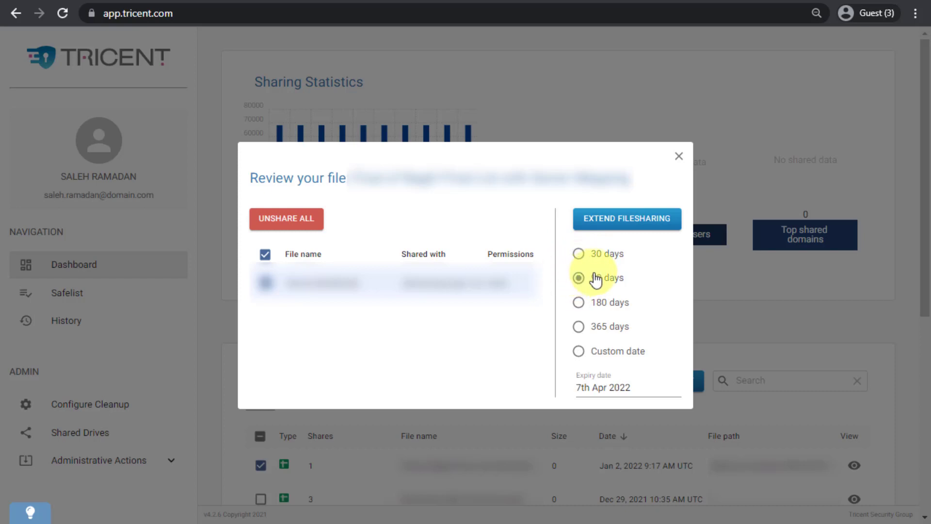
click(610, 229)
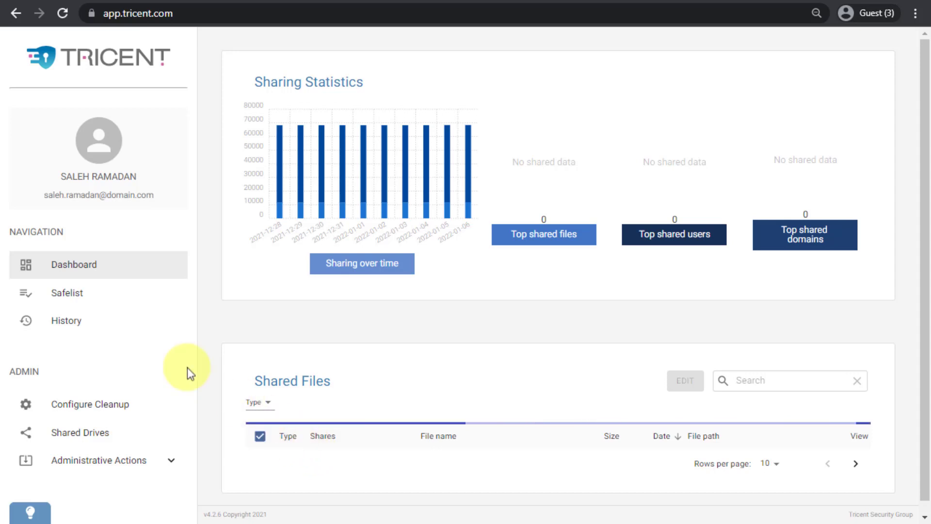
- Open the Safelist page and review the first safelisted file's sharing options
click(132, 300)
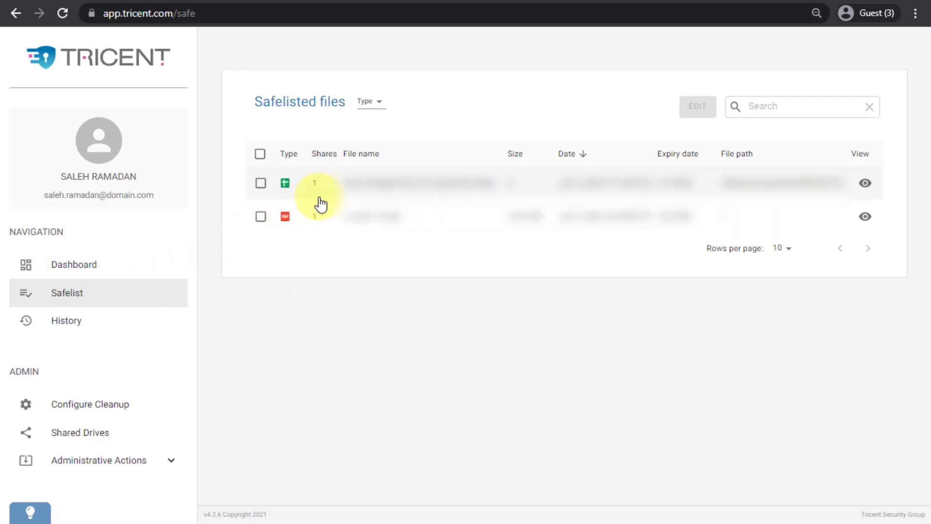
click(261, 184)
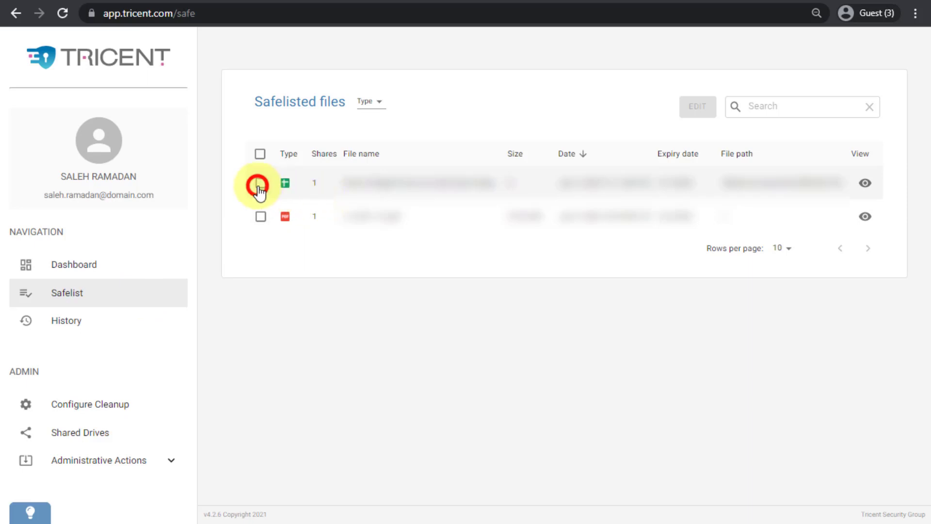
click(697, 107)
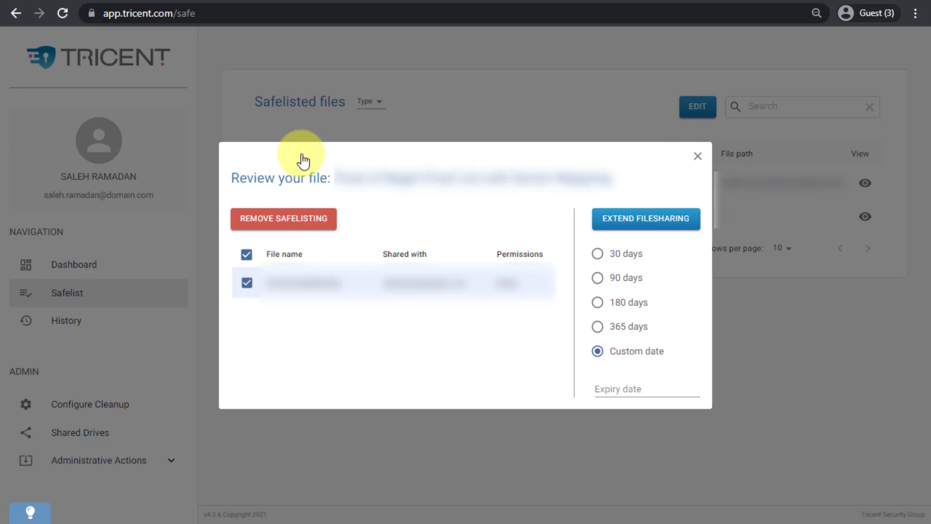
click(310, 234)
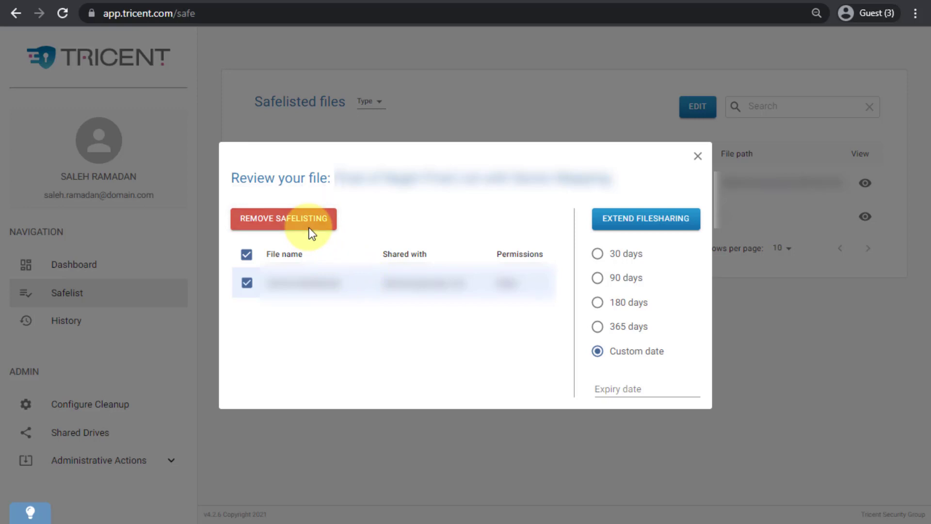
click(697, 157)
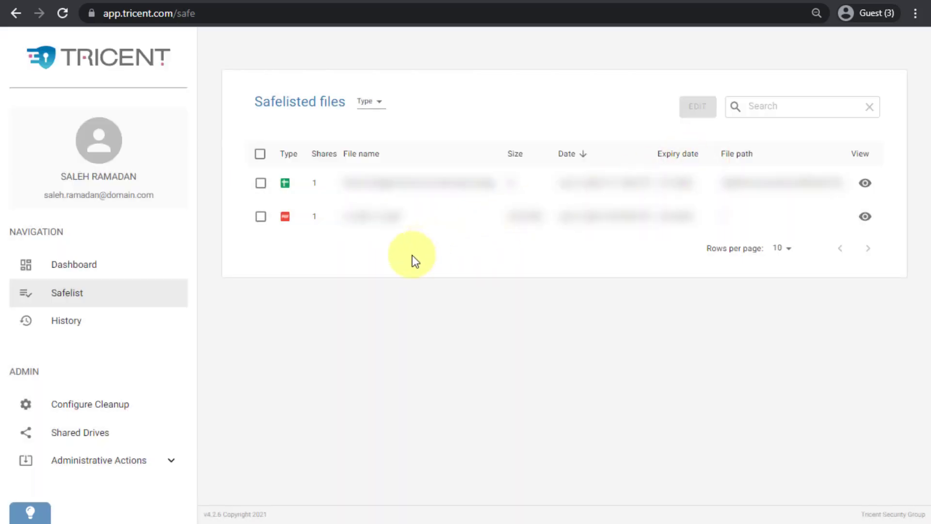
- Open the History page and browse the logged file actions
click(90, 324)
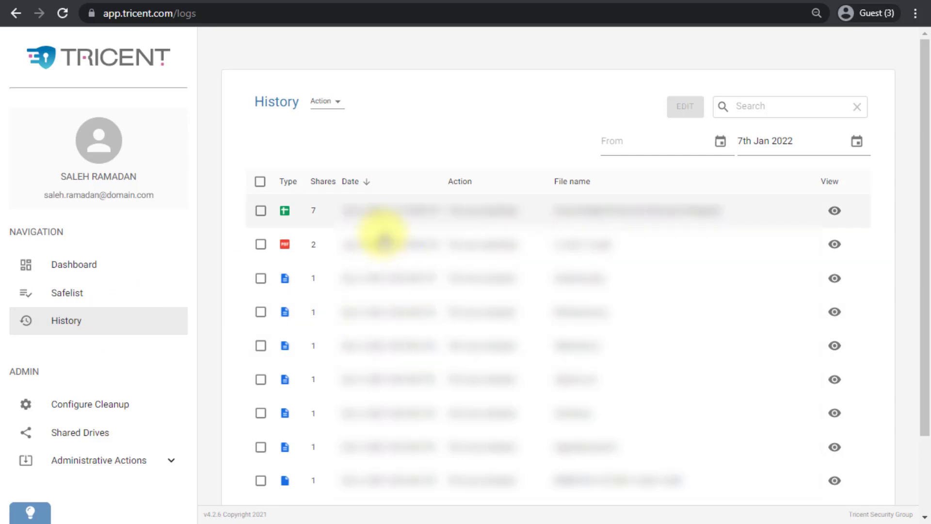
click(361, 223)
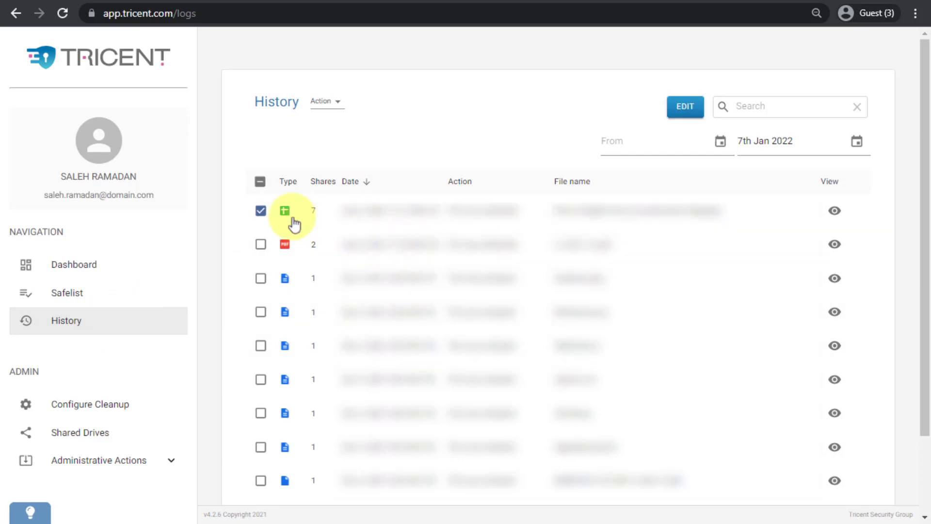
click(259, 209)
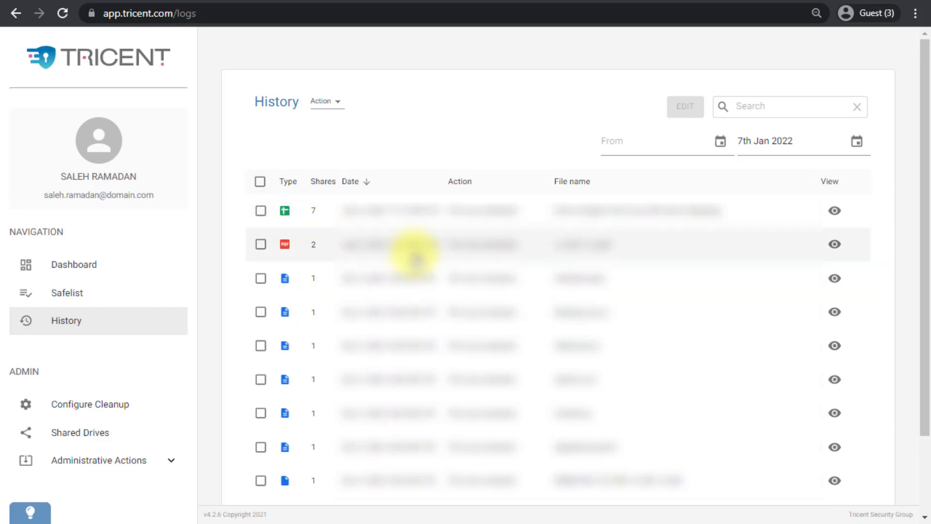
scroll(415, 257, down, 2)
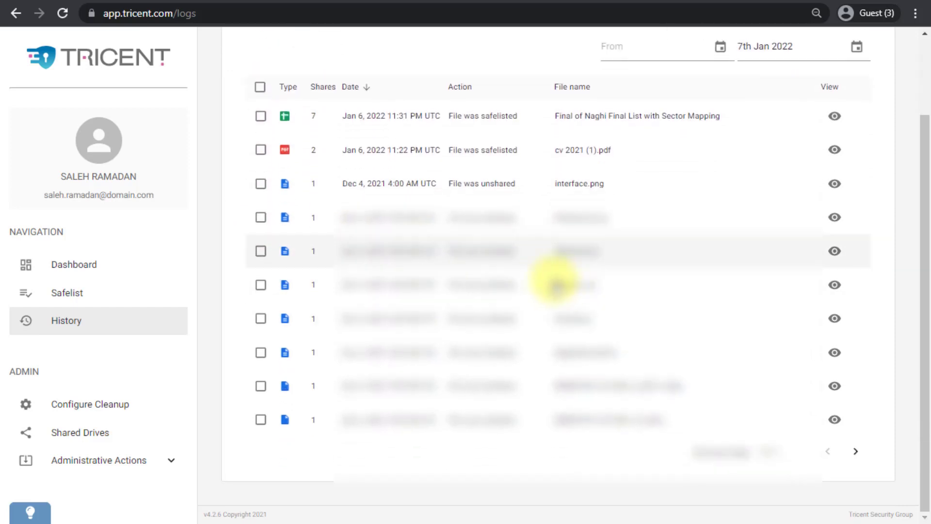
scroll(566, 283, up, 2)
scroll(566, 285, up, 1)
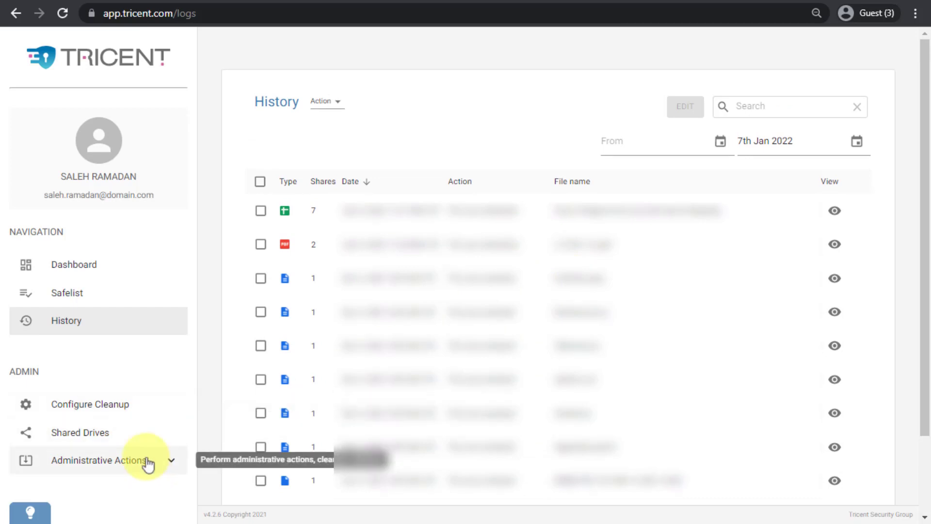
- Open Configure Cleanup and review the global and additional cleanup settings
click(130, 411)
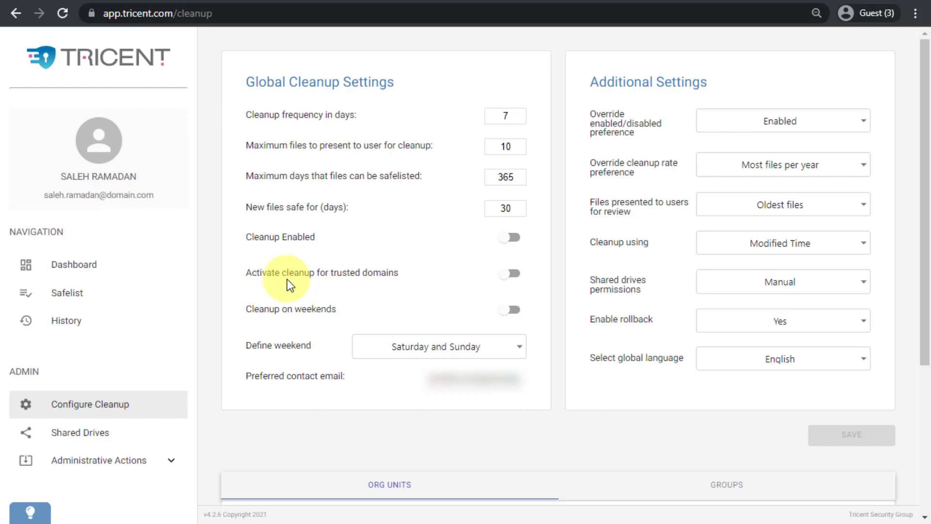
scroll(290, 281, down, 2)
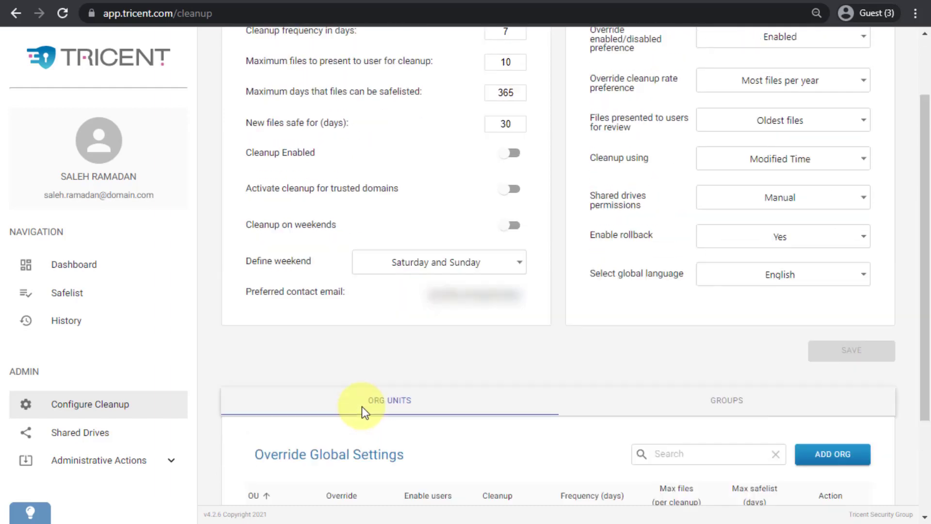
scroll(362, 409, up, 2)
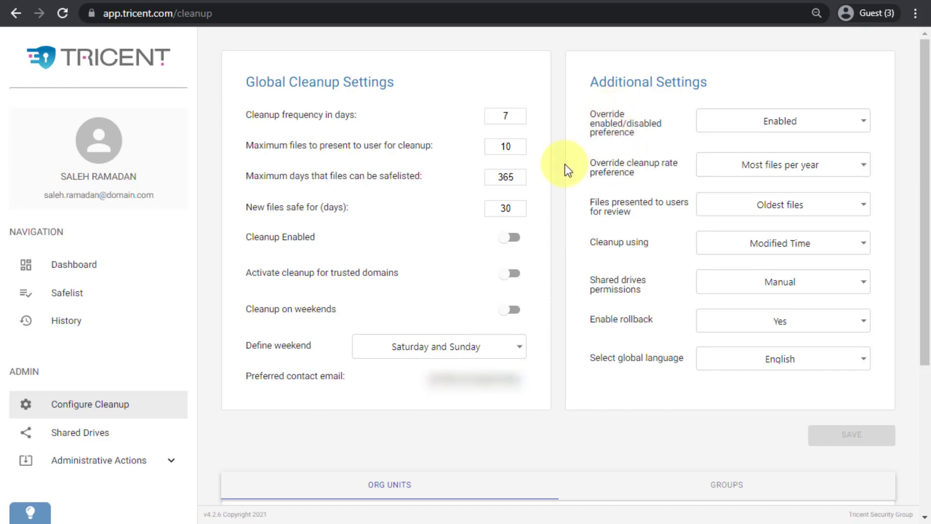
click(112, 260)
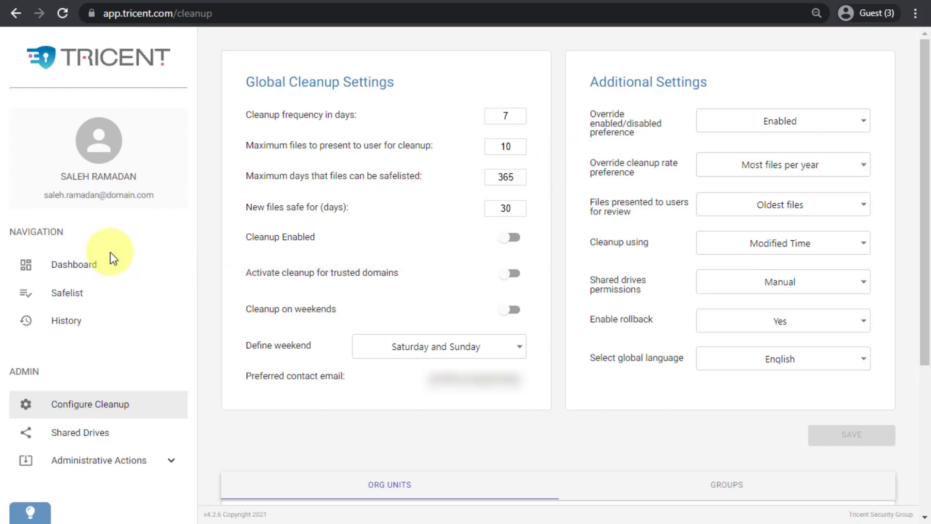
- Inspect the choices available for Cleanup using and Enable rollback
click(758, 242)
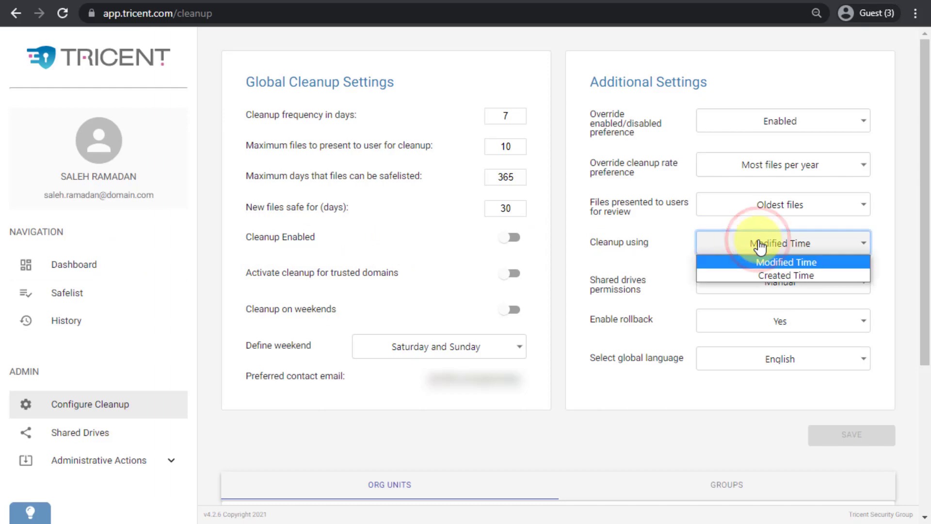
key(Down)
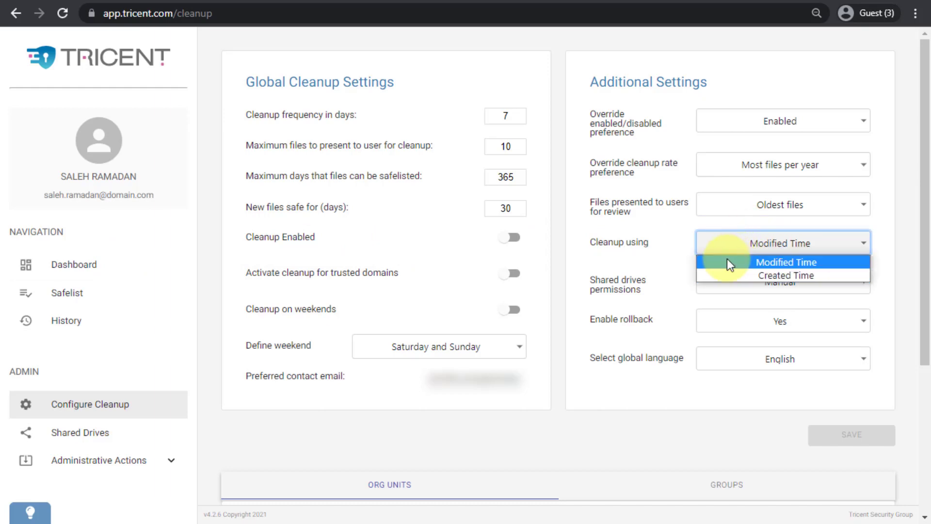
key(Down)
key(Up)
key(Down)
key(Up)
click(572, 408)
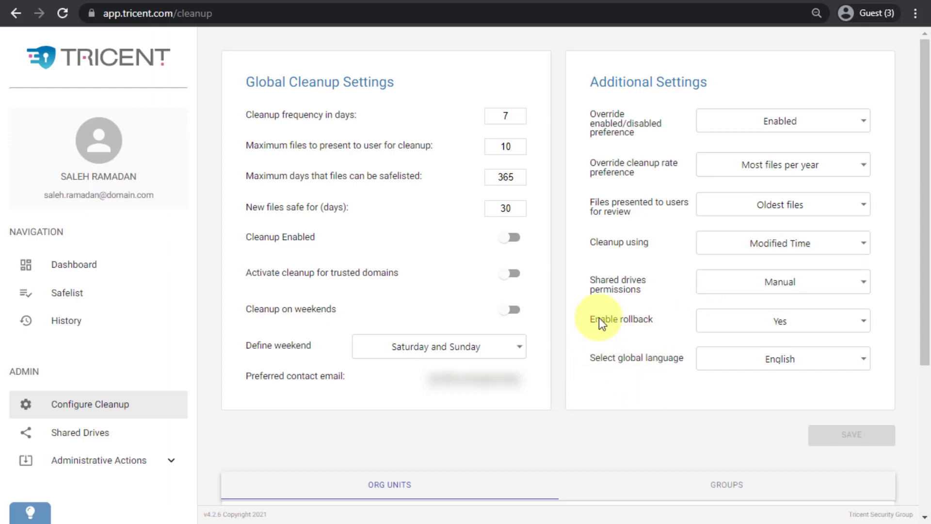
click(716, 323)
click(775, 330)
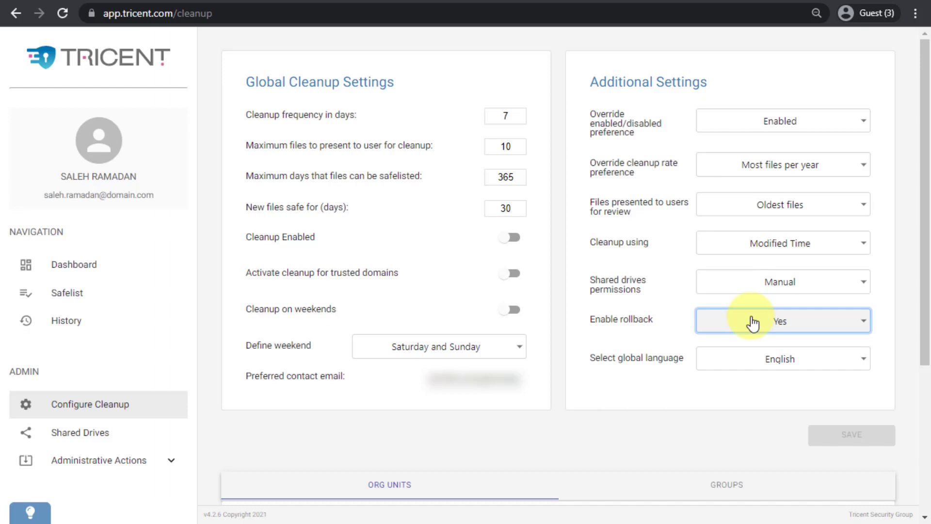
click(582, 434)
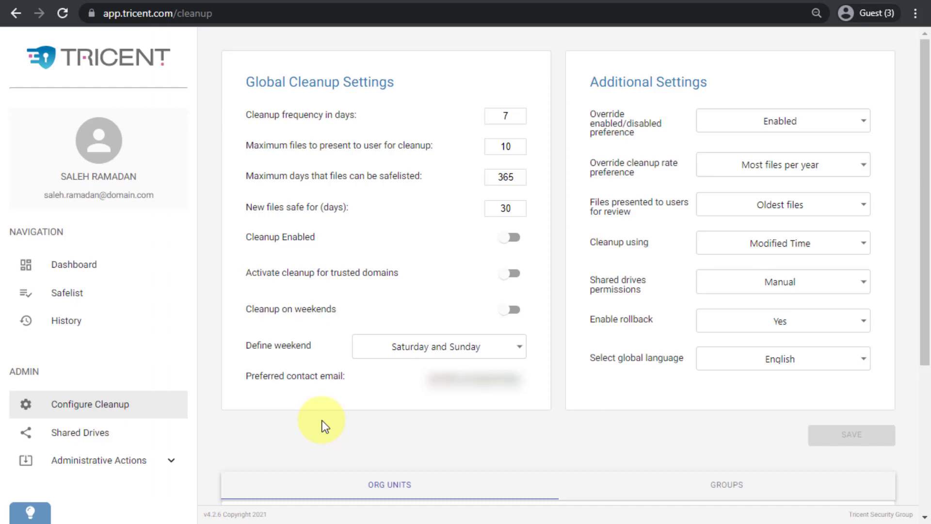
- Open the Shared Drives page and browse the shared drives cleanup policy and actions
click(96, 435)
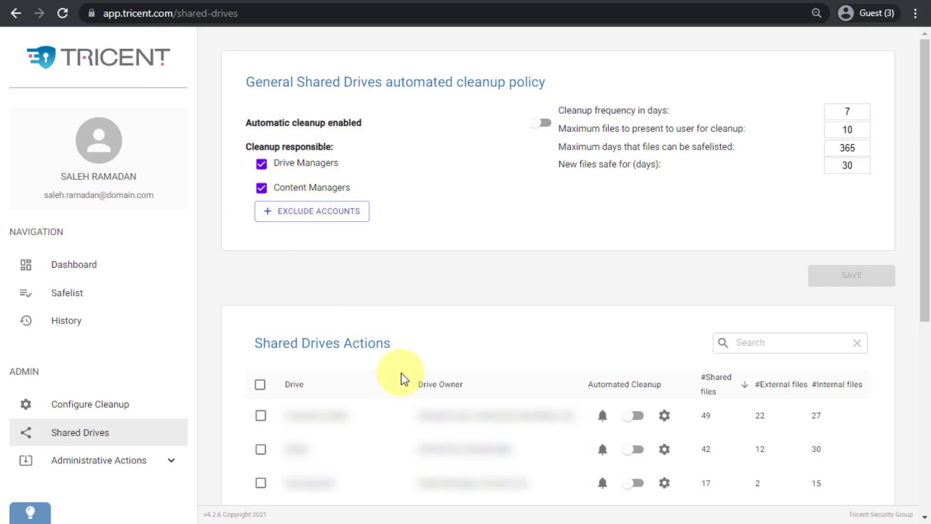
scroll(402, 379, down, 2)
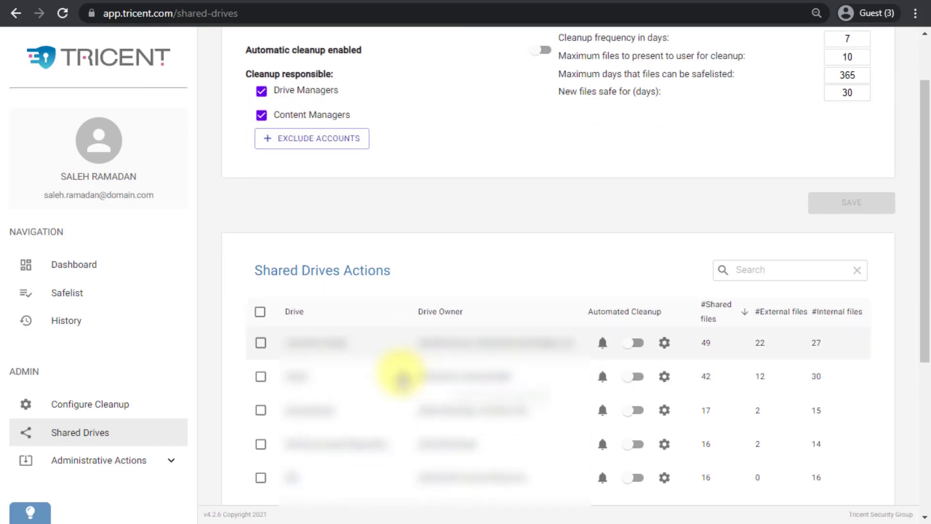
scroll(402, 378, down, 2)
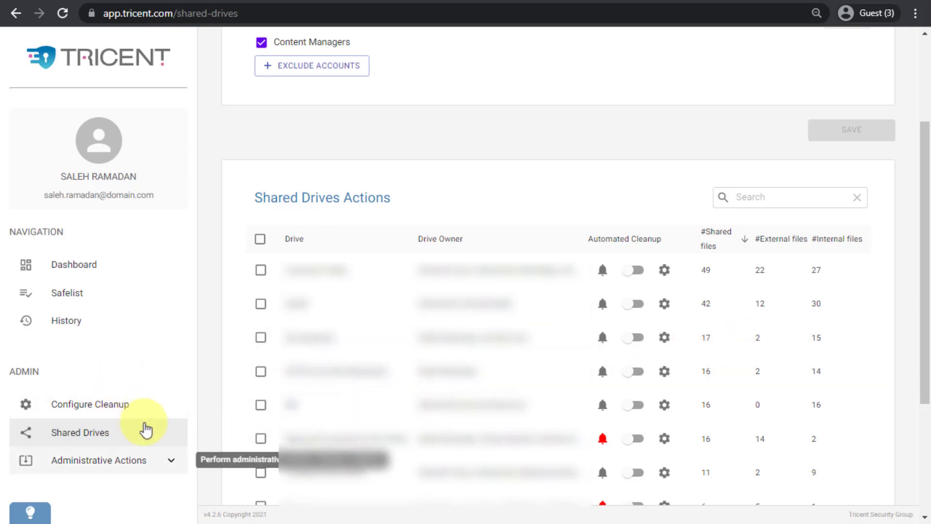
- Expand Administrative Actions and browse the Users and Domains pages
click(172, 460)
scroll(162, 441, down, 3)
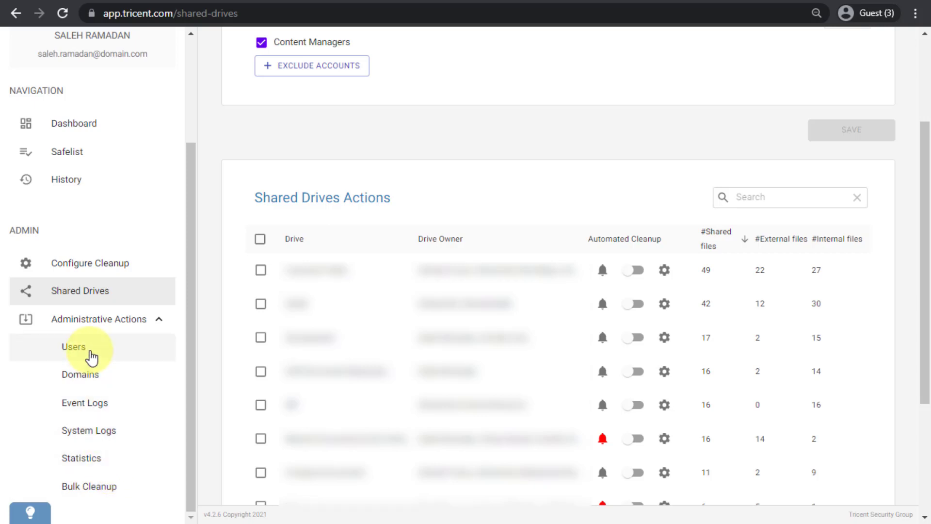
click(92, 358)
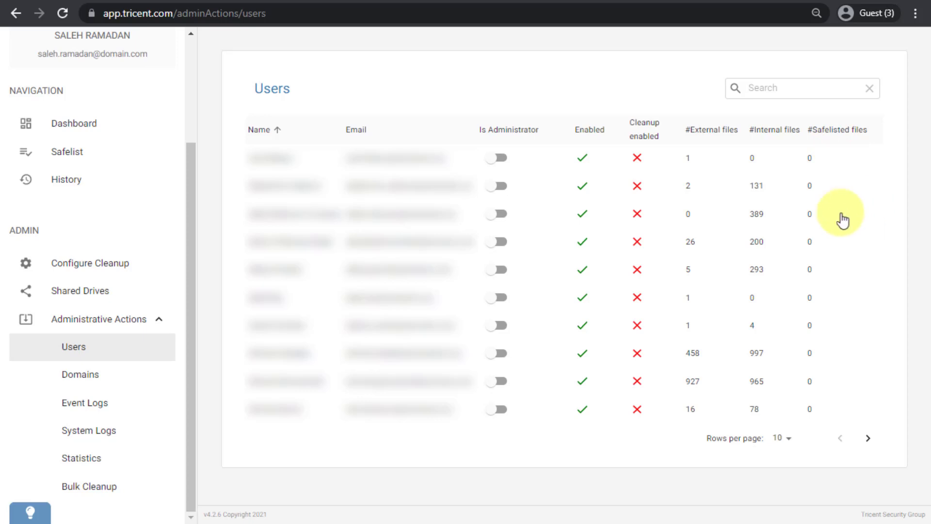
click(102, 376)
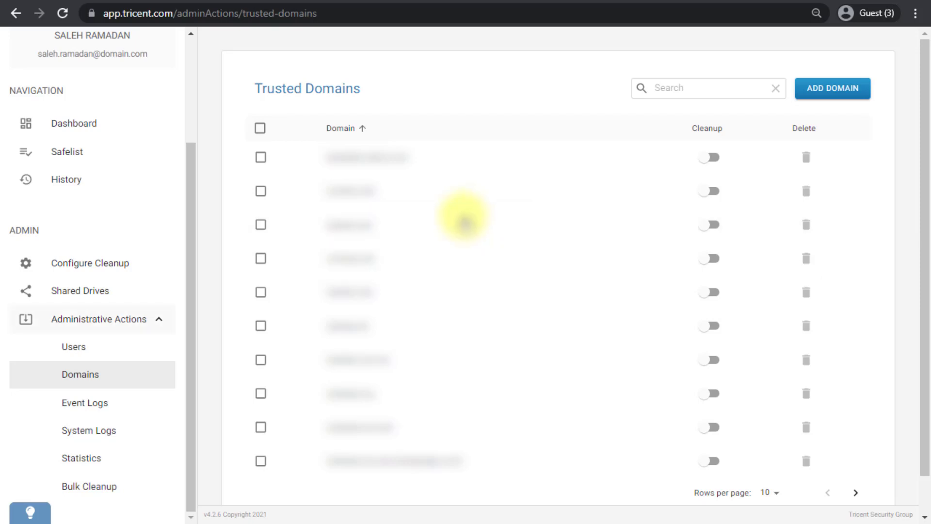
click(92, 346)
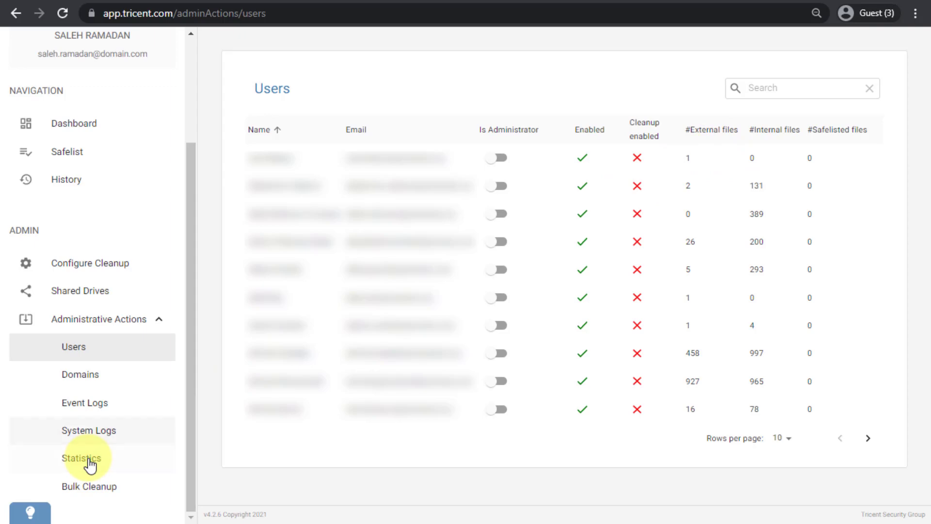
- Open the Event Logs page and try selecting and deselecting the two Safelisted files entries
click(150, 405)
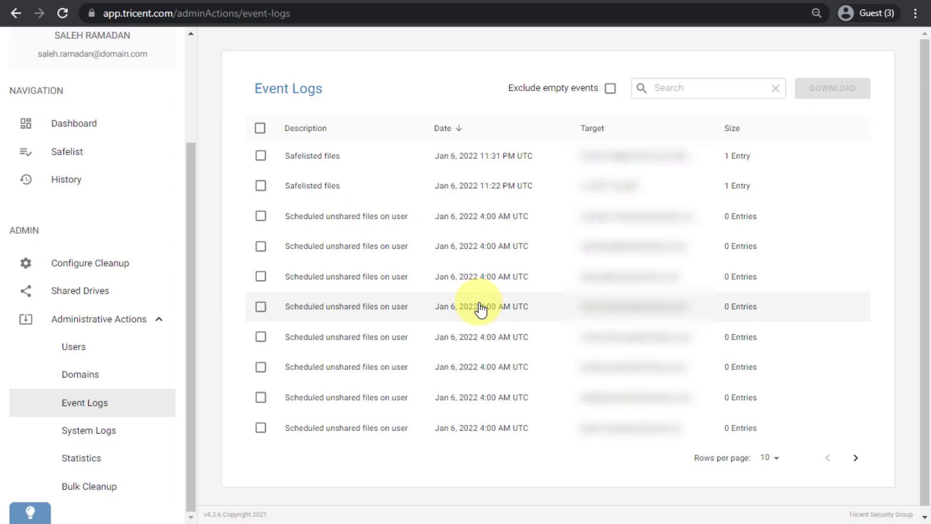
click(261, 156)
click(260, 186)
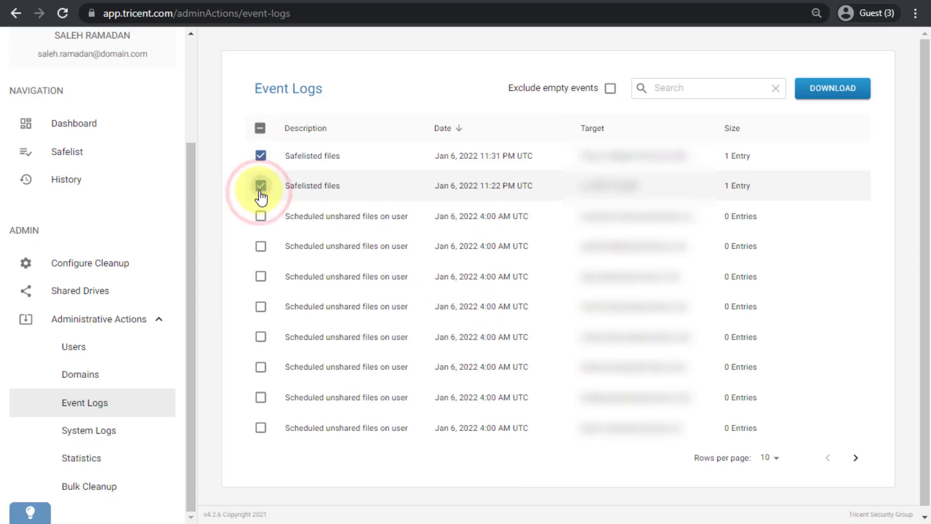
click(261, 186)
click(261, 155)
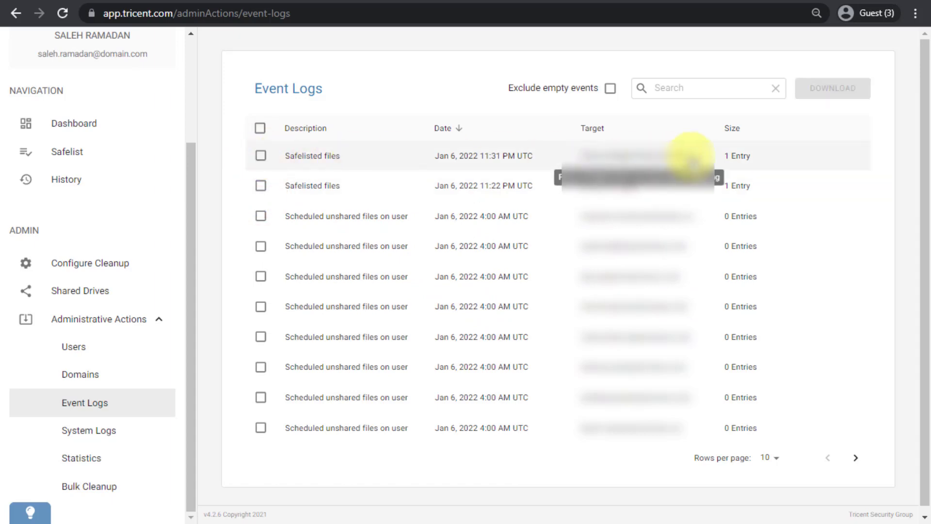
- Open the Jan 6, 2022 11:22 PM Safelisted files event, roll back its safelisted file, and clear the row selection
click(482, 190)
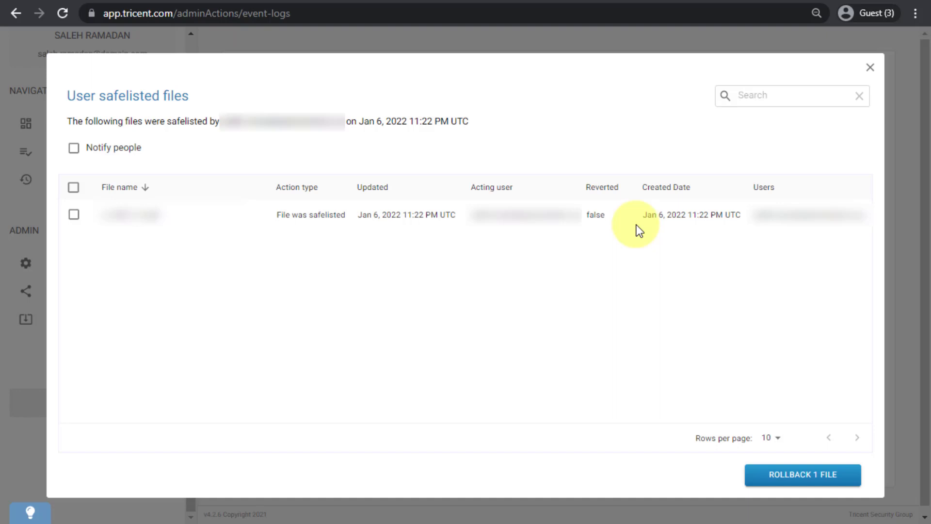
click(74, 215)
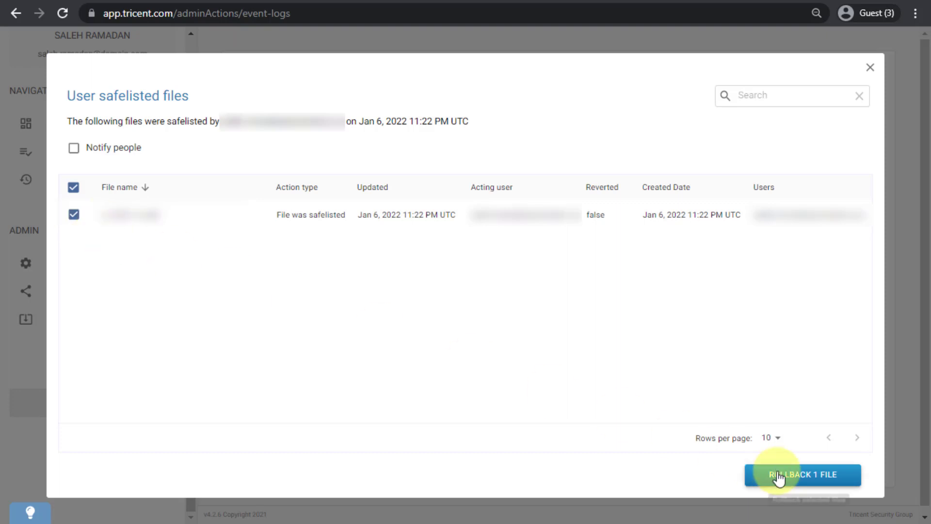
click(756, 477)
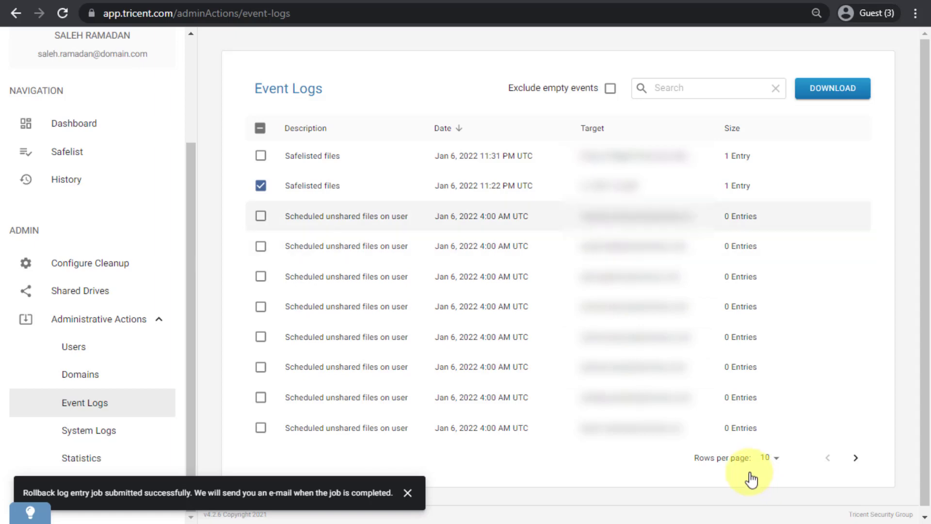
click(261, 186)
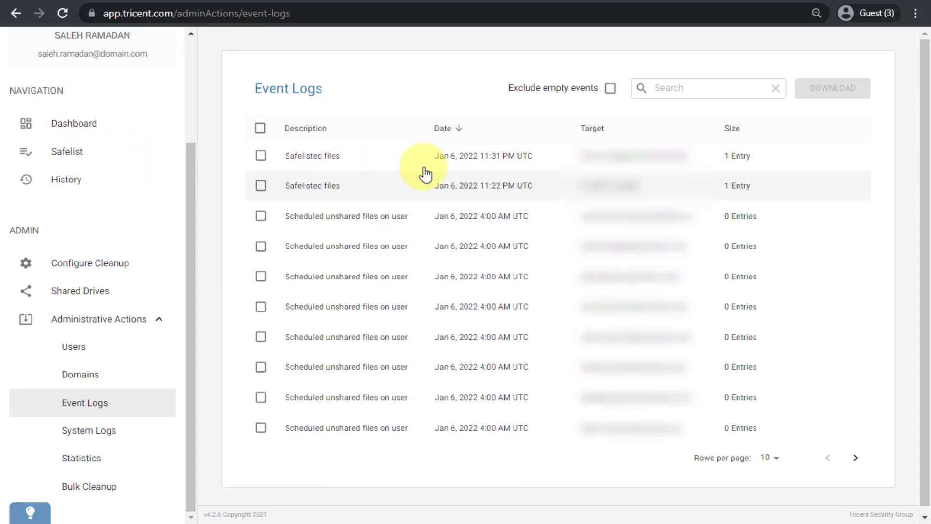
- Open System Logs and switch off every log type in the Include in log list, including Select/deselect all
click(135, 435)
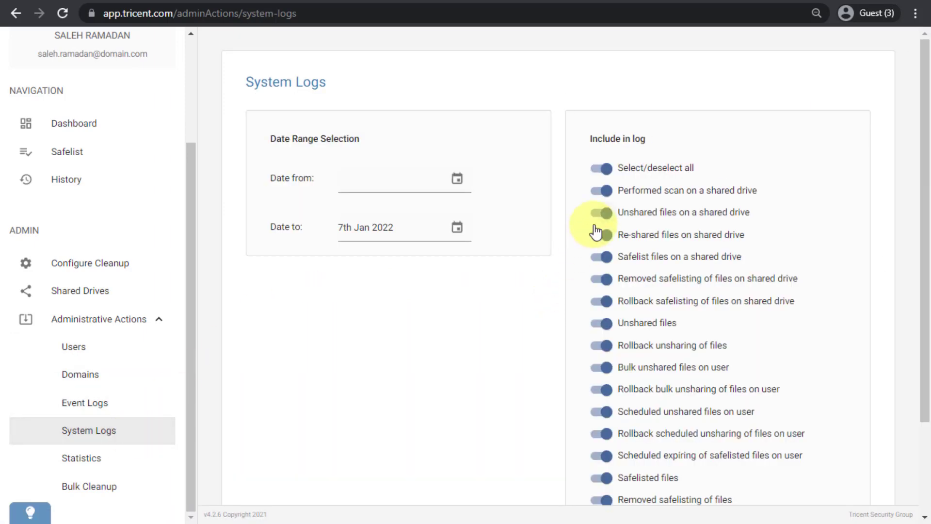
scroll(596, 233, down, 3)
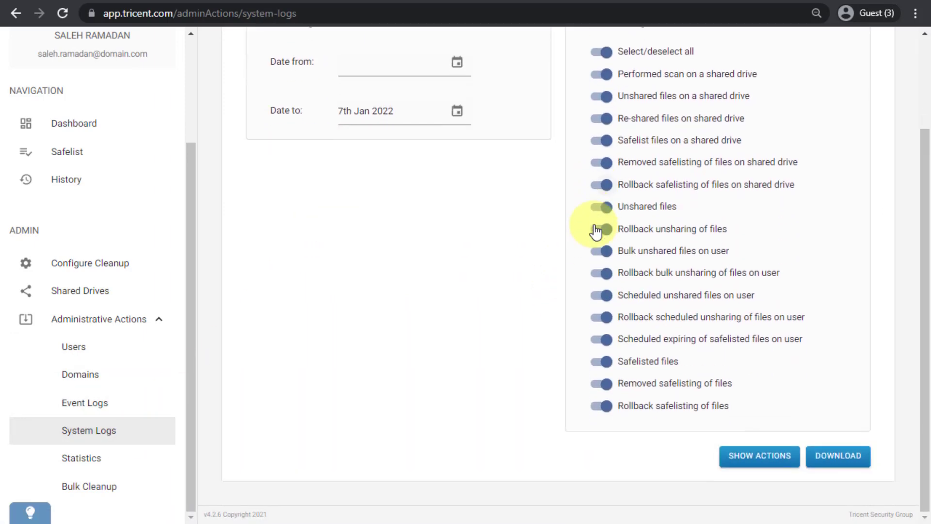
scroll(594, 225, up, 3)
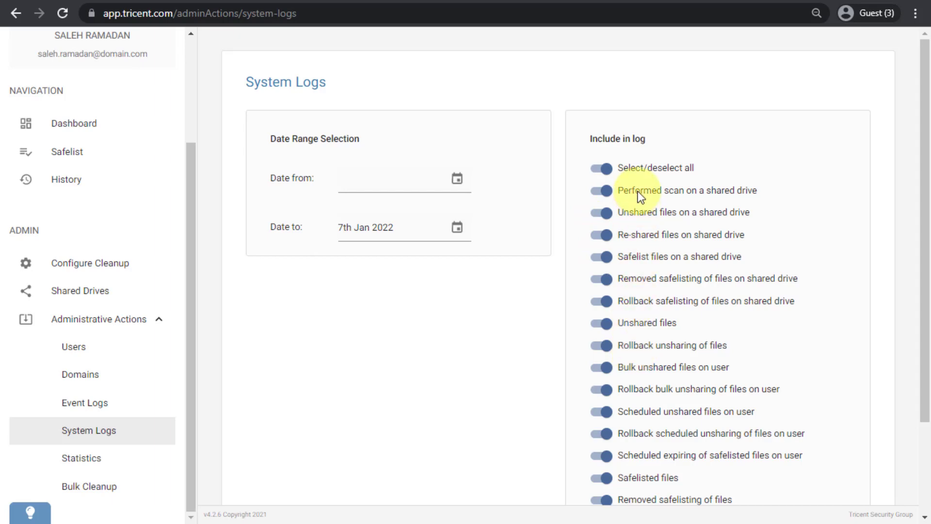
scroll(639, 191, down, 2)
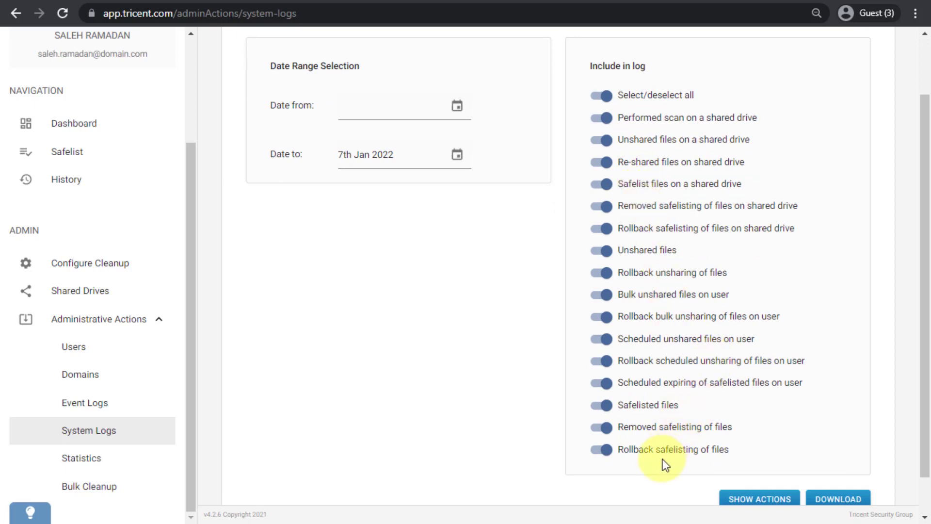
click(603, 428)
click(603, 403)
click(601, 382)
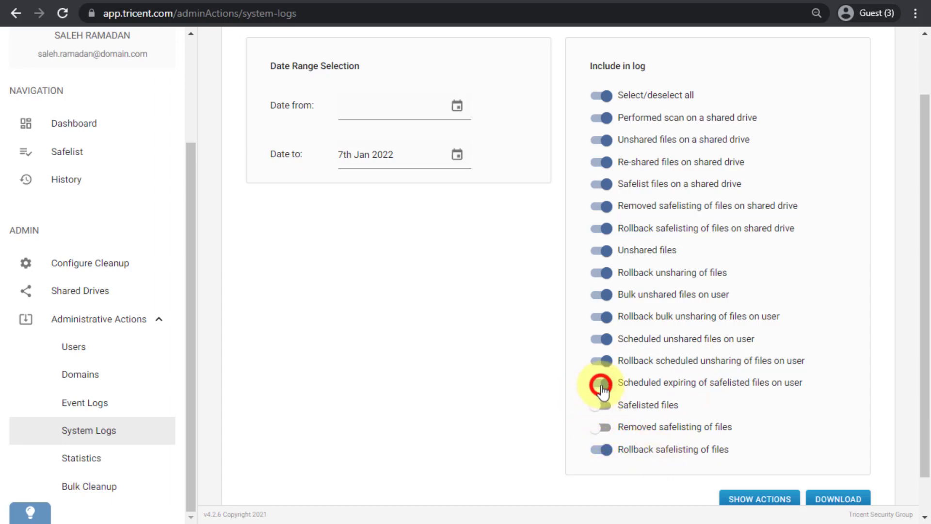
click(601, 362)
click(602, 339)
click(603, 316)
click(602, 294)
click(602, 272)
click(602, 250)
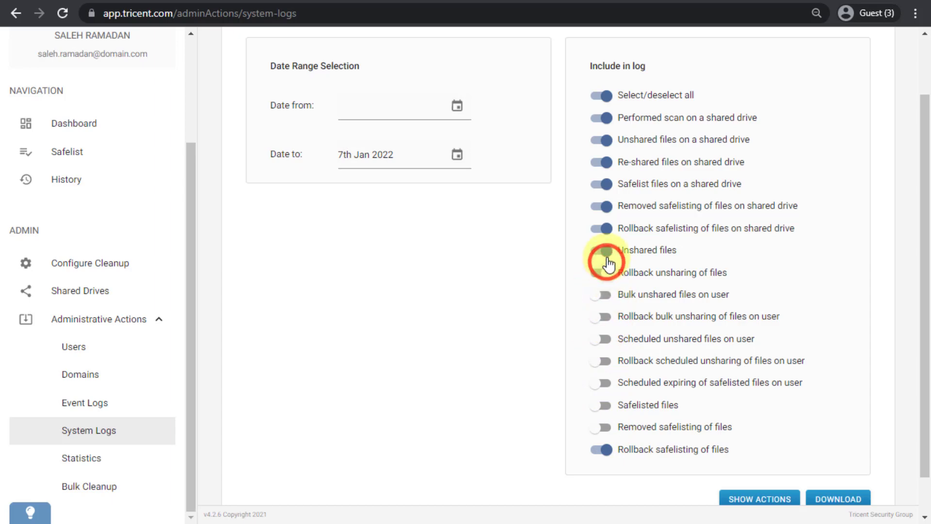
click(603, 229)
click(607, 205)
click(603, 183)
click(604, 161)
click(604, 118)
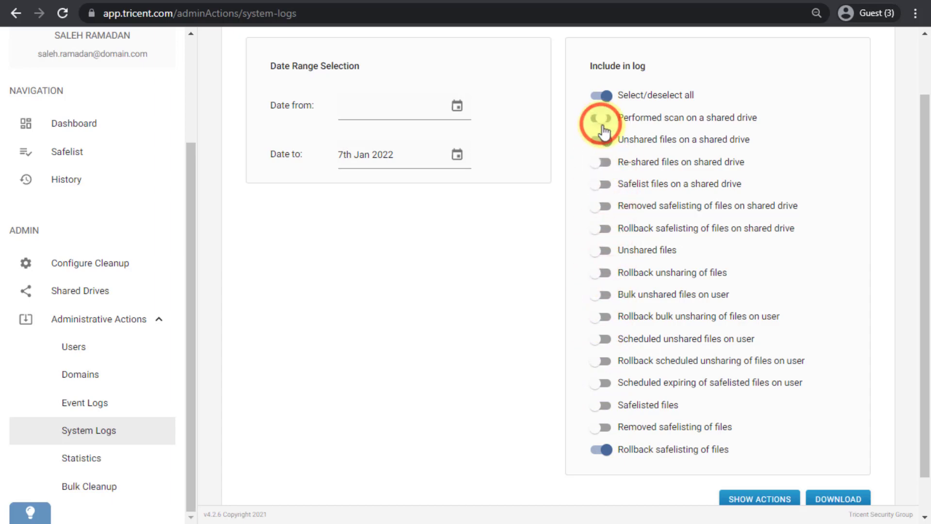
click(607, 139)
click(610, 101)
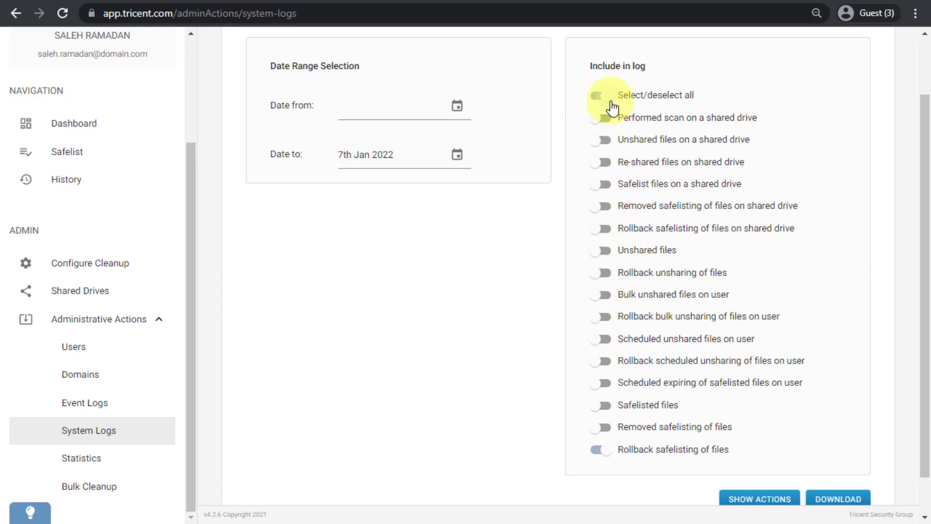
- Include only Rollback safelisting of files in the log, show the matching actions, and close the Actions dialog
scroll(610, 101, down, 1)
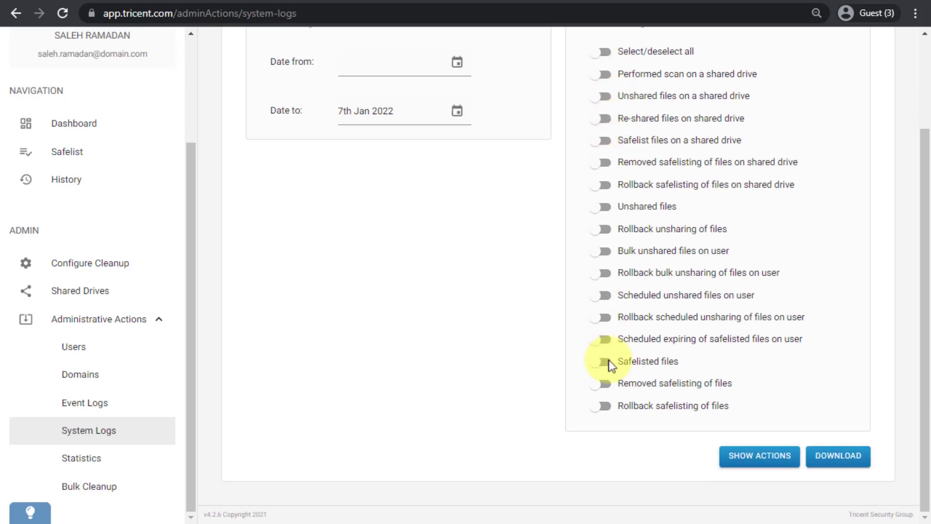
click(604, 406)
click(755, 456)
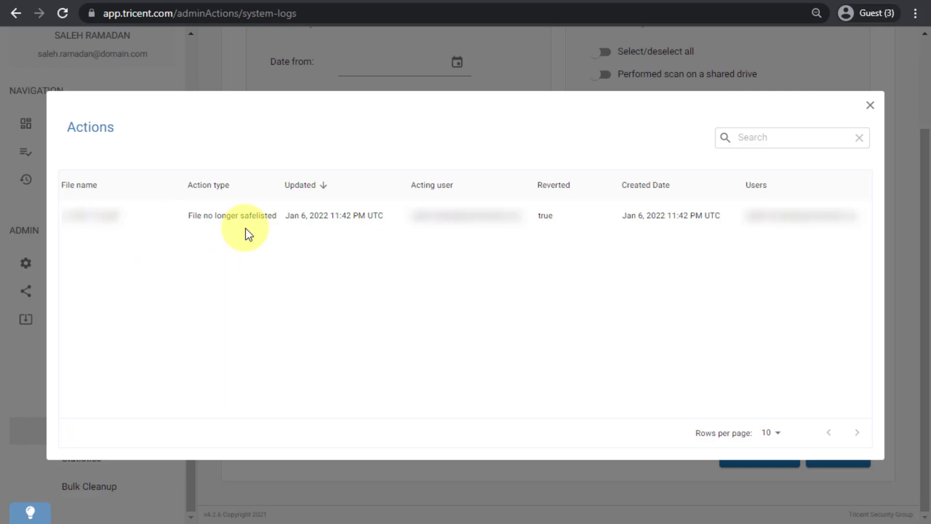
click(870, 105)
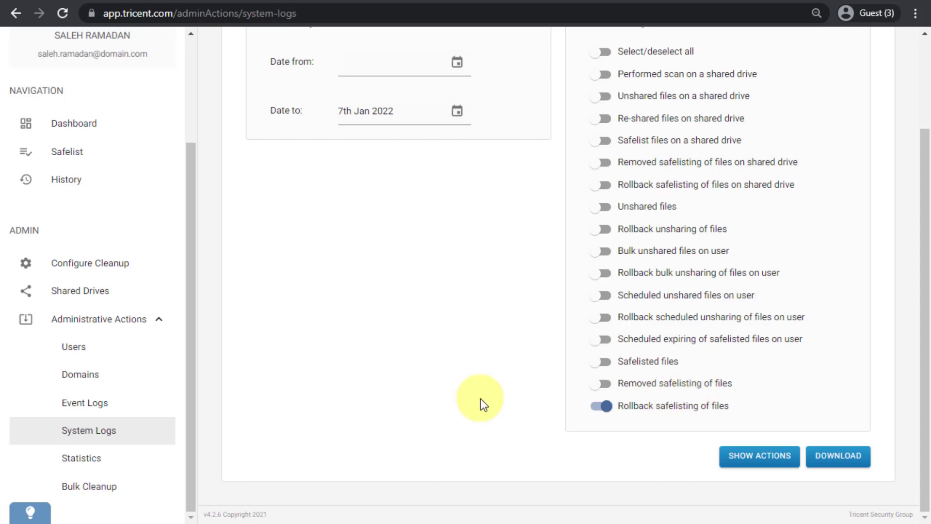
- Open the Statistics page and review the downloaded statistics spreadsheet before returning to the dashboard
click(91, 468)
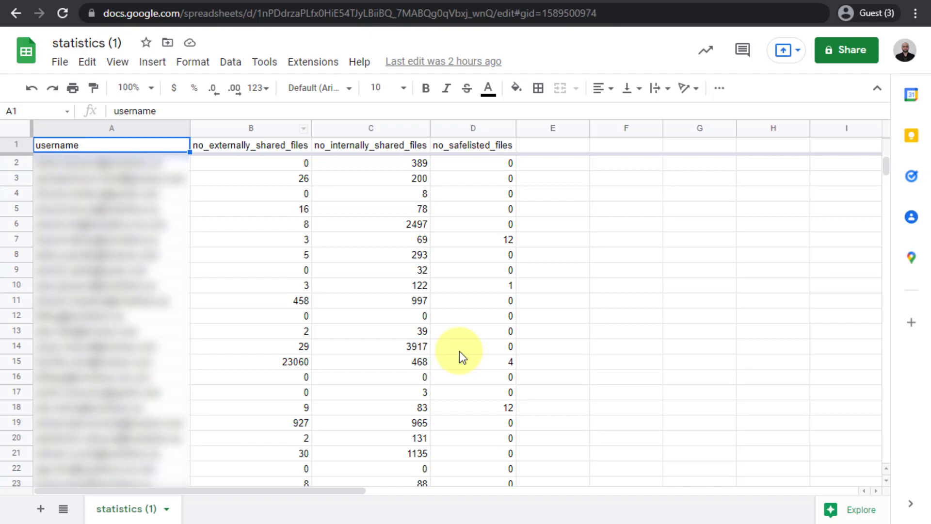
click(238, 1)
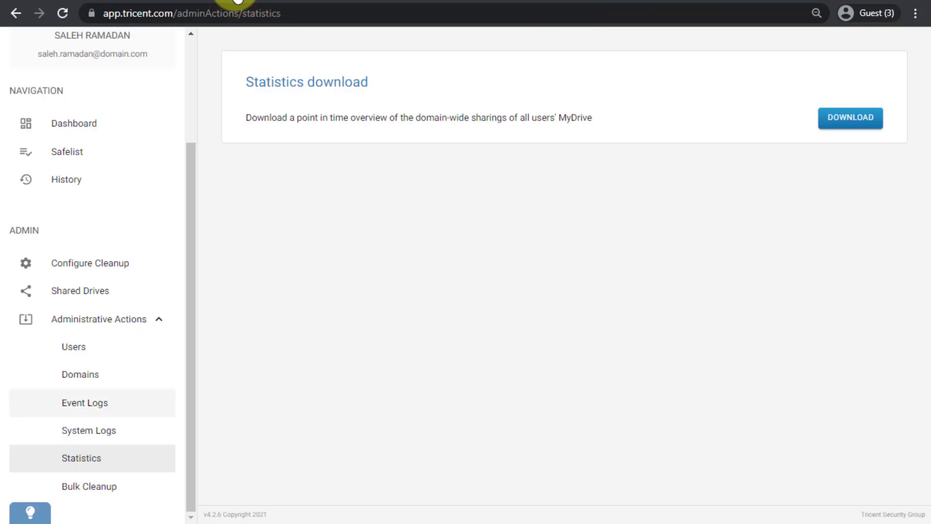
- Open Bulk Cleanup, set the unshare cutoff date to 1st Dec 2021, and test selecting then clearing all users
click(85, 486)
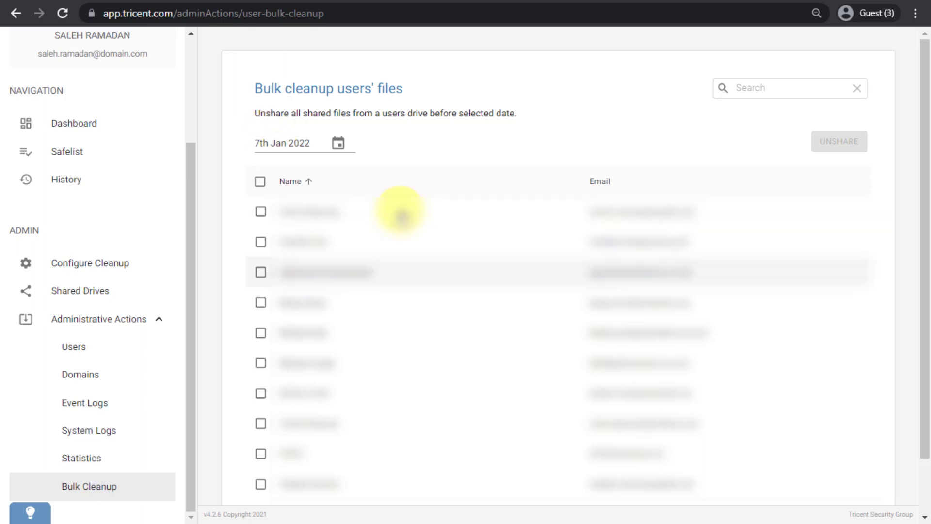
click(260, 273)
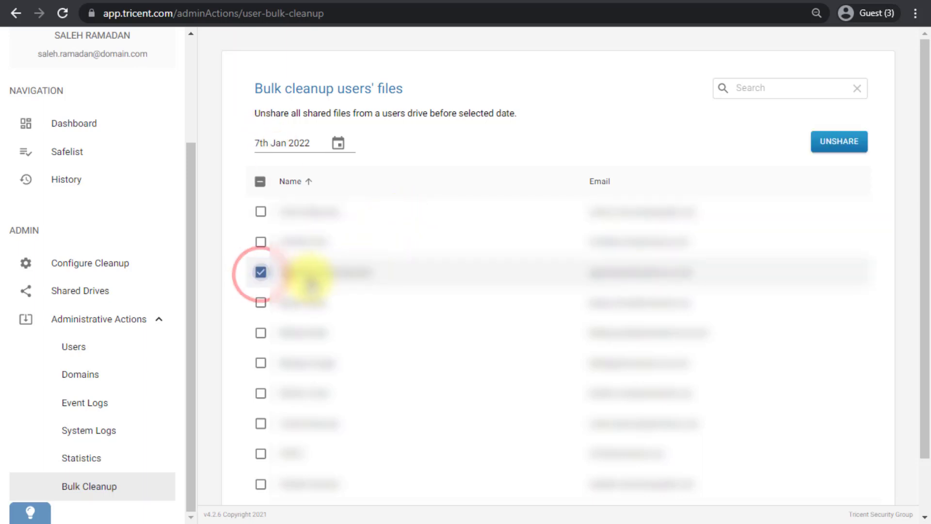
click(338, 144)
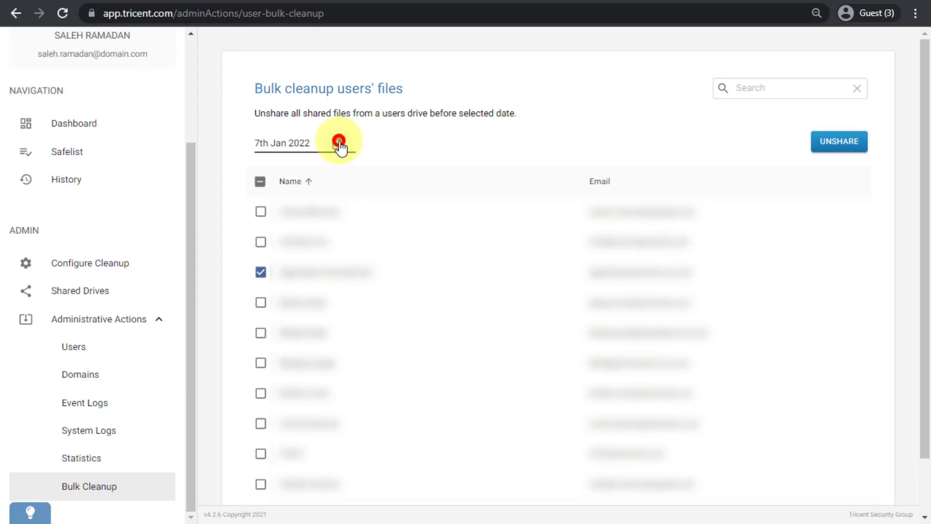
click(389, 217)
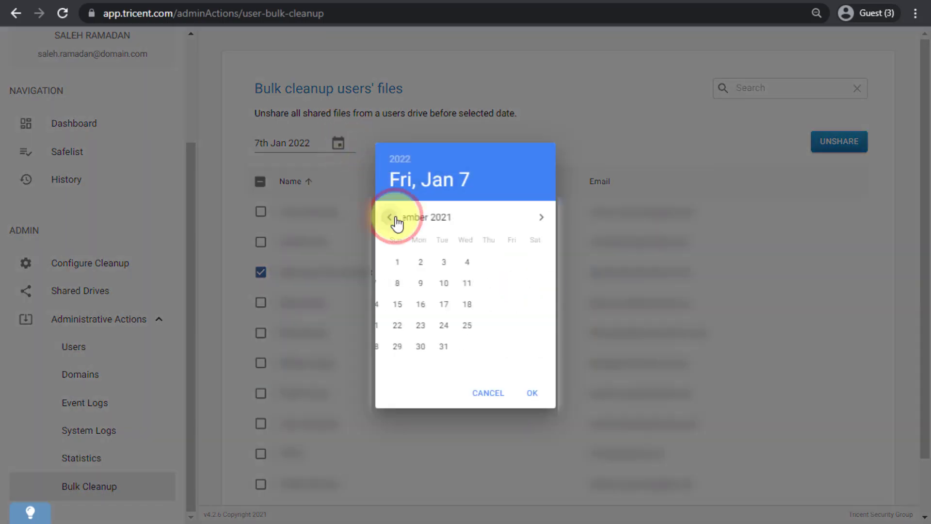
click(465, 264)
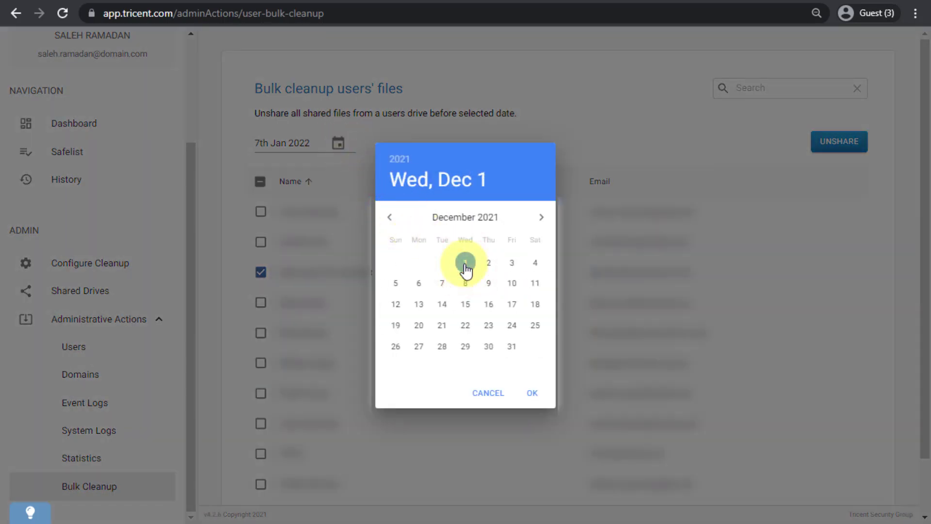
click(532, 397)
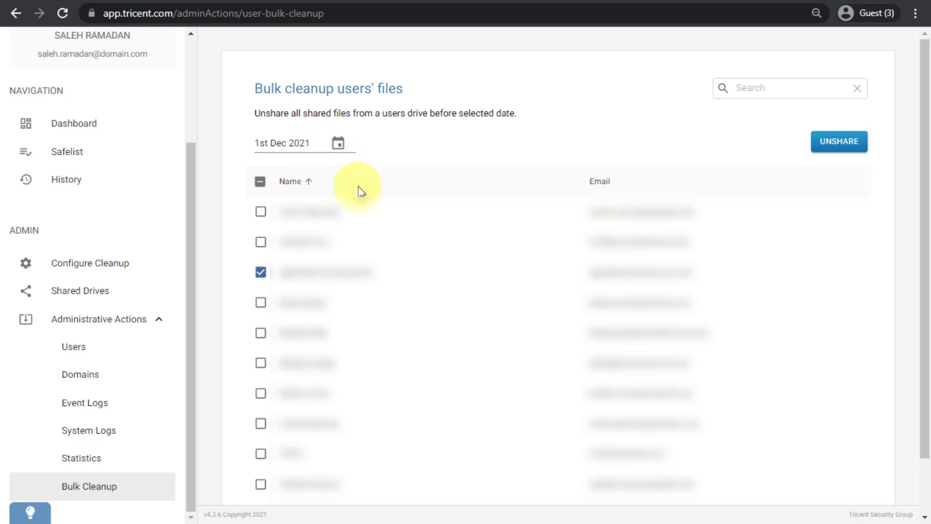
click(260, 182)
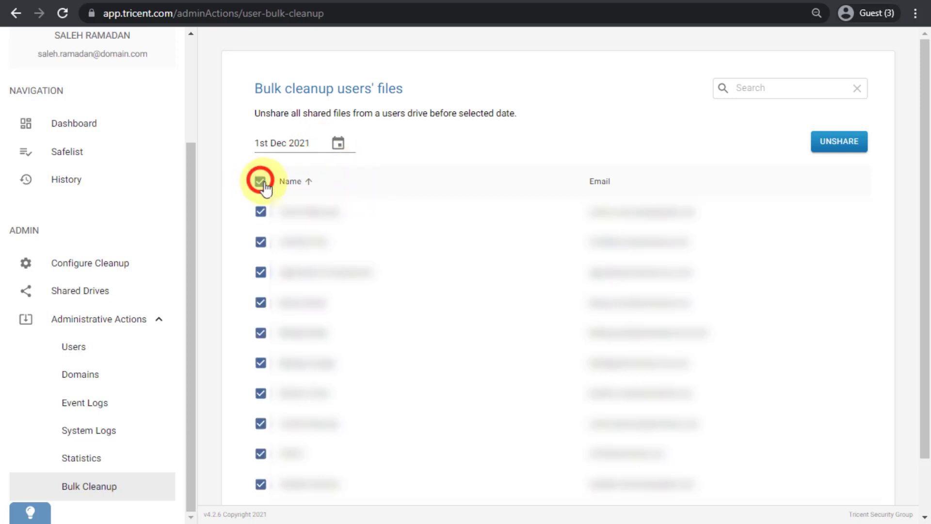
click(260, 182)
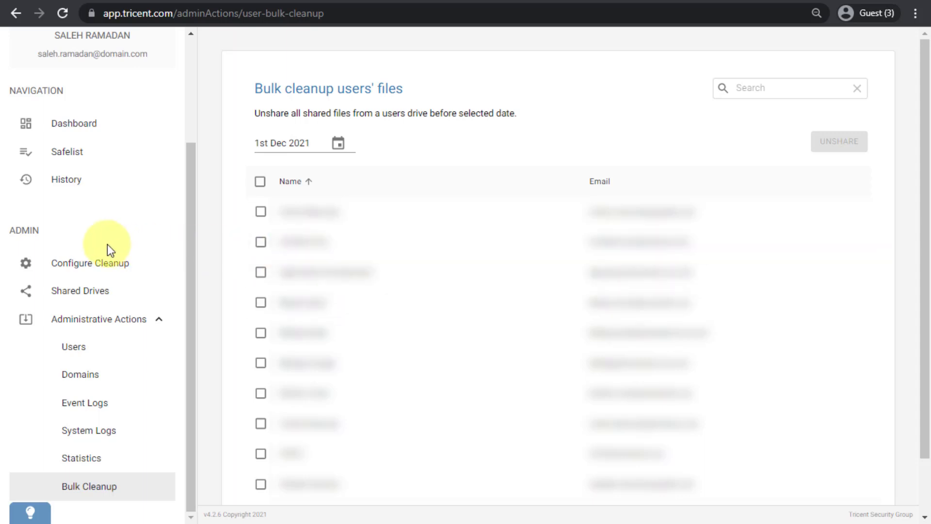
- Return to the Event Logs page
scroll(106, 244, up, 3)
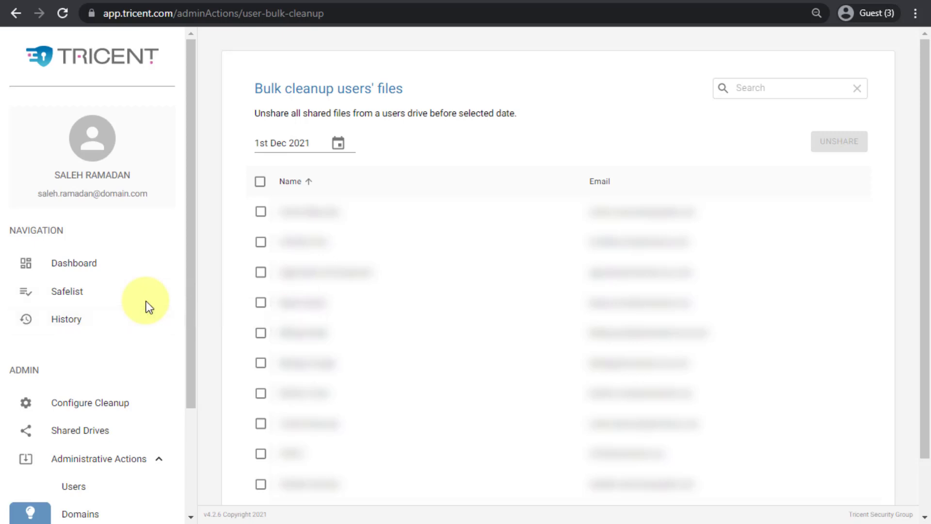
scroll(82, 334, down, 3)
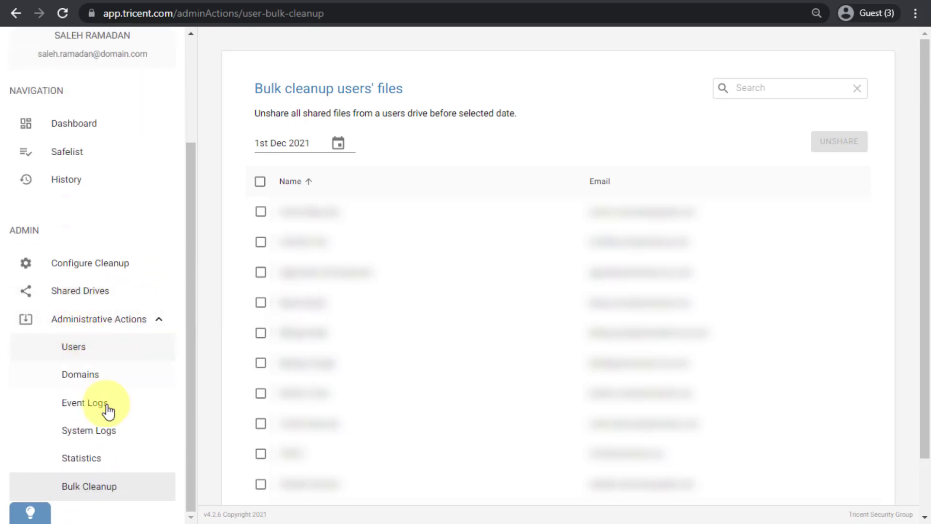
click(106, 407)
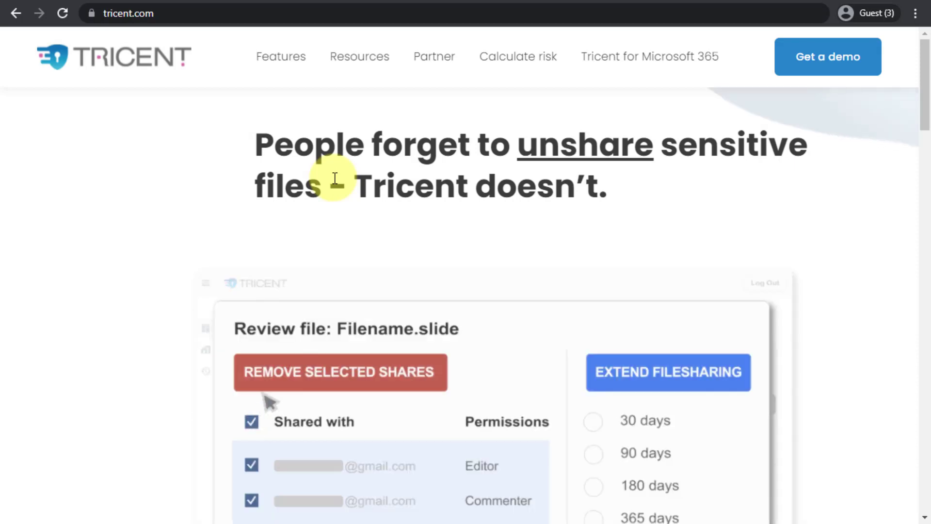
- Open the Compliance page from the Tricent website's Resources menu and read down through it
mouse_move(363, 83)
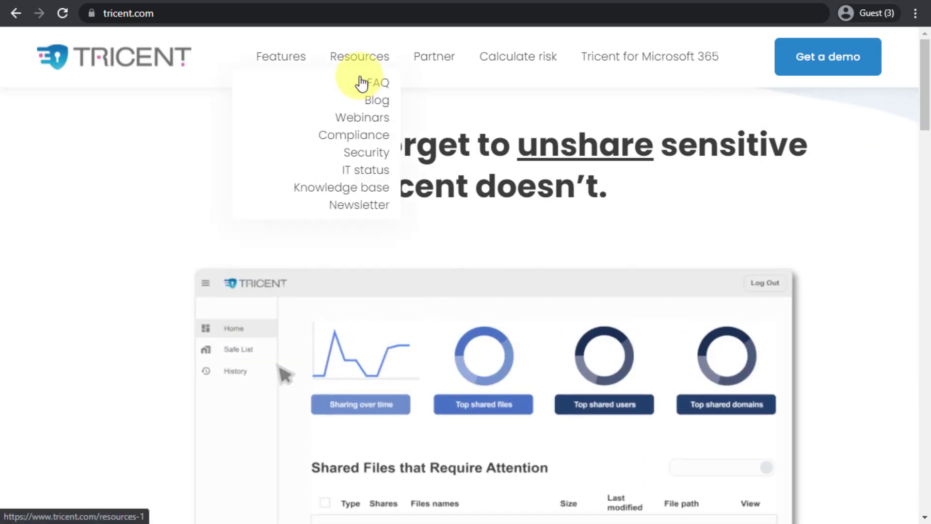
click(361, 135)
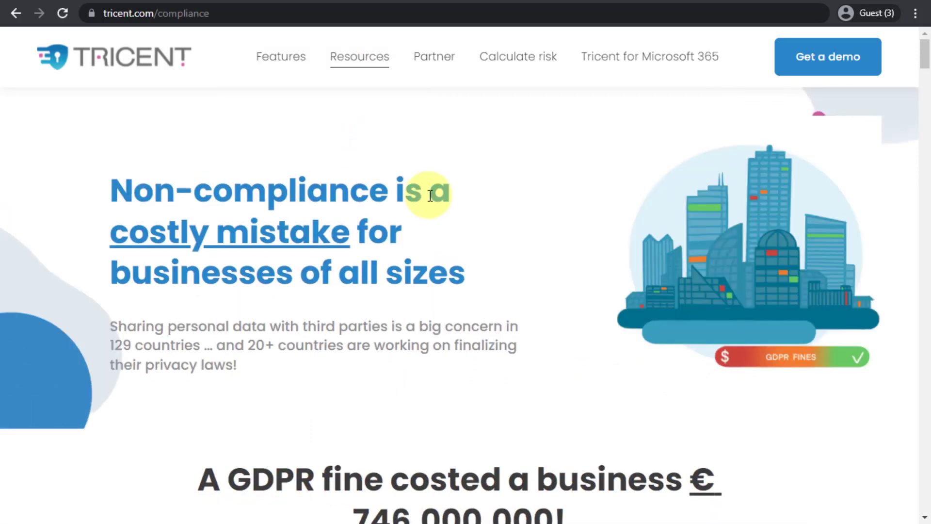
scroll(429, 196, down, 1)
scroll(430, 195, down, 3)
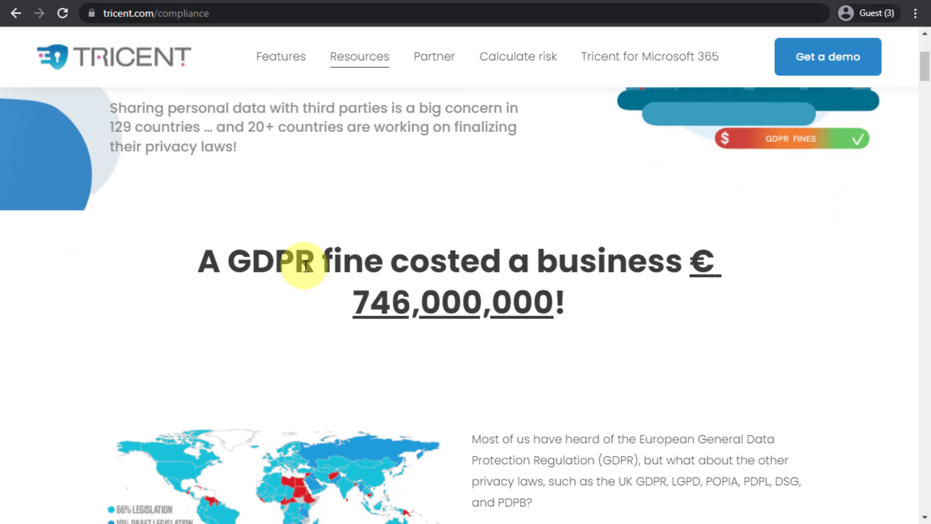
scroll(306, 266, down, 2)
scroll(305, 266, down, 4)
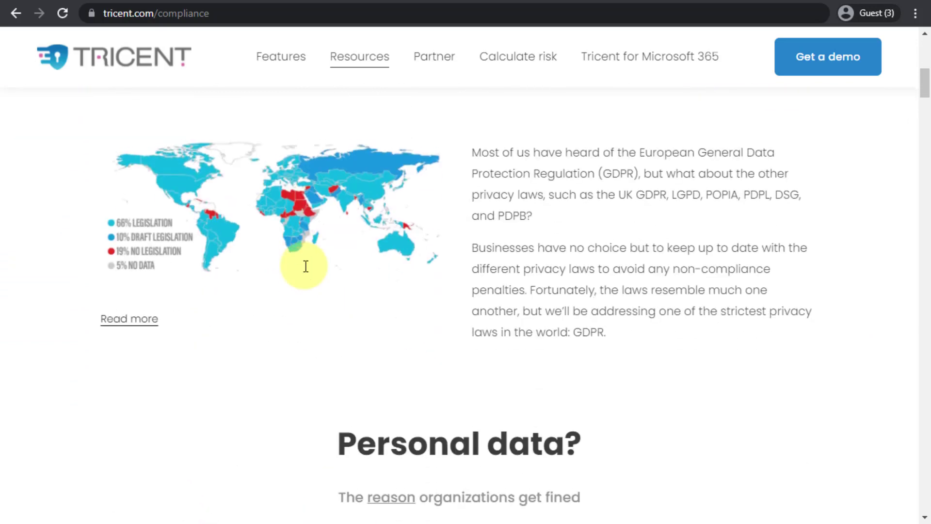
- Highlight the GDPR fine amount on the Compliance page and read down through the personal data and heavy fines sections
scroll(305, 265, up, 4)
drag(354, 230, 556, 240)
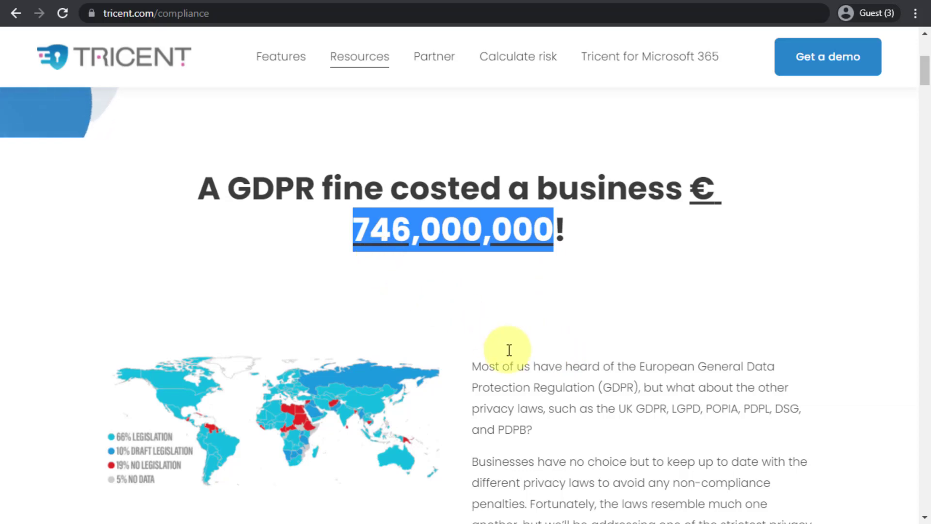
click(528, 364)
scroll(424, 258, down, 3)
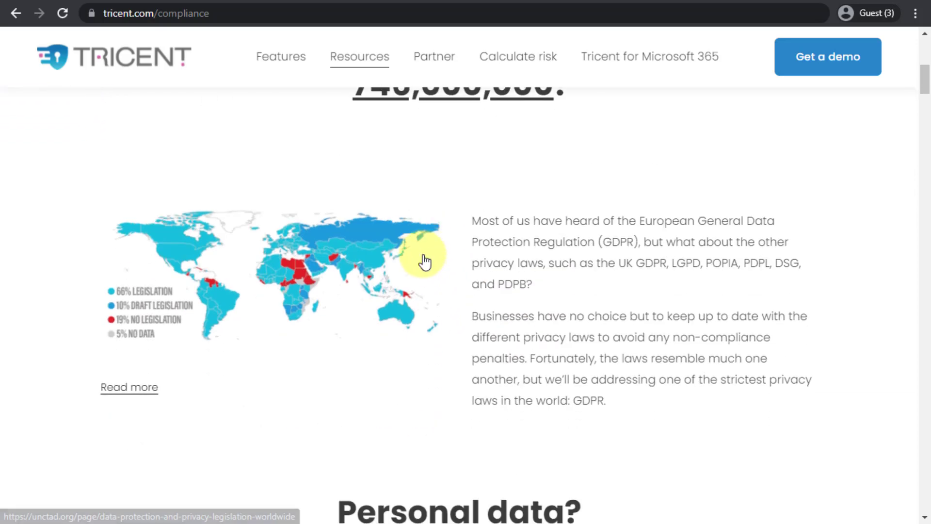
scroll(424, 263, down, 3)
scroll(424, 276, down, 2)
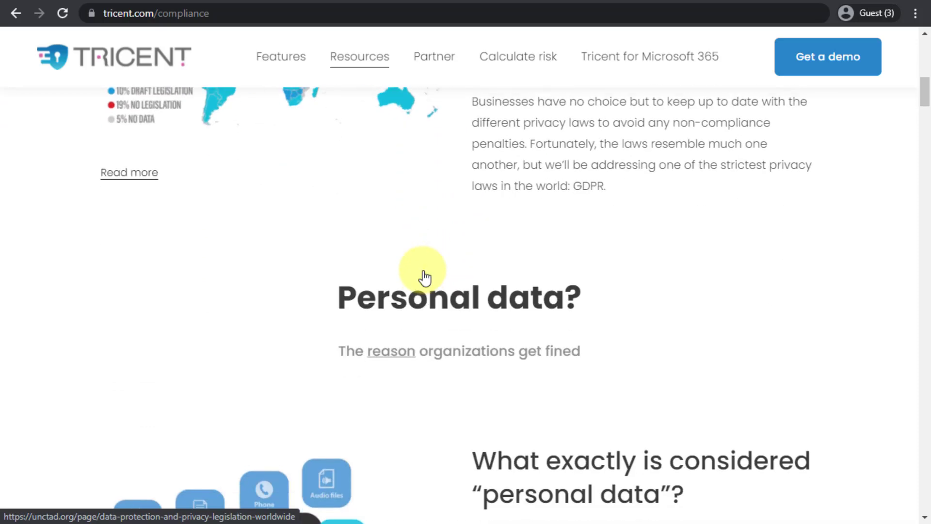
scroll(423, 272, down, 12)
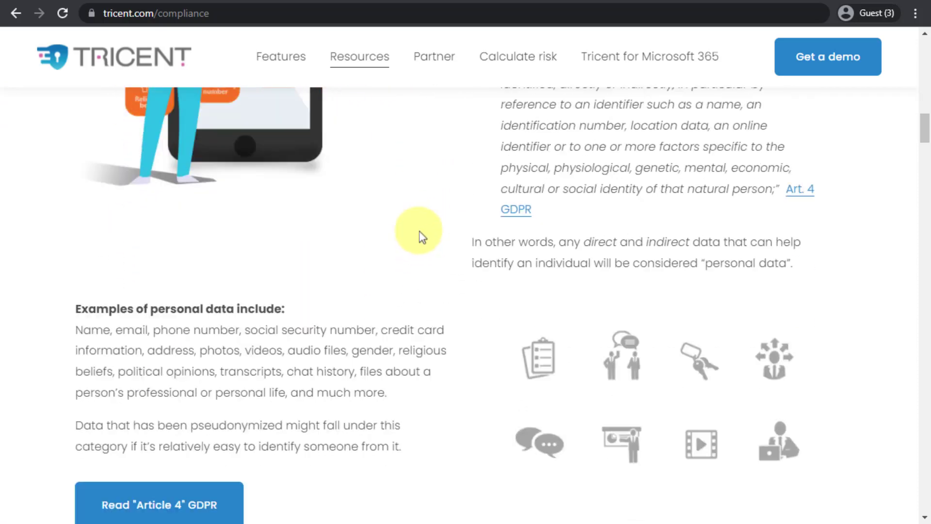
scroll(423, 238, down, 7)
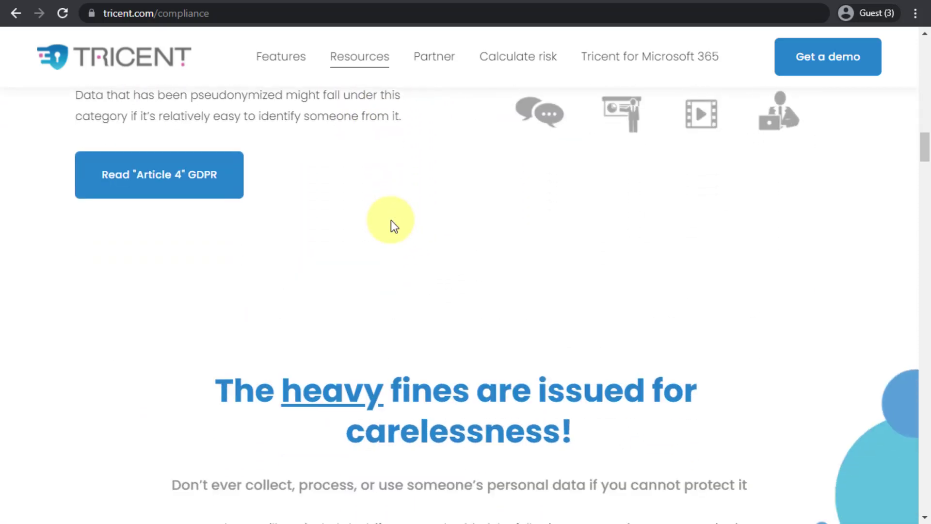
scroll(391, 221, down, 3)
mouse_move(380, 77)
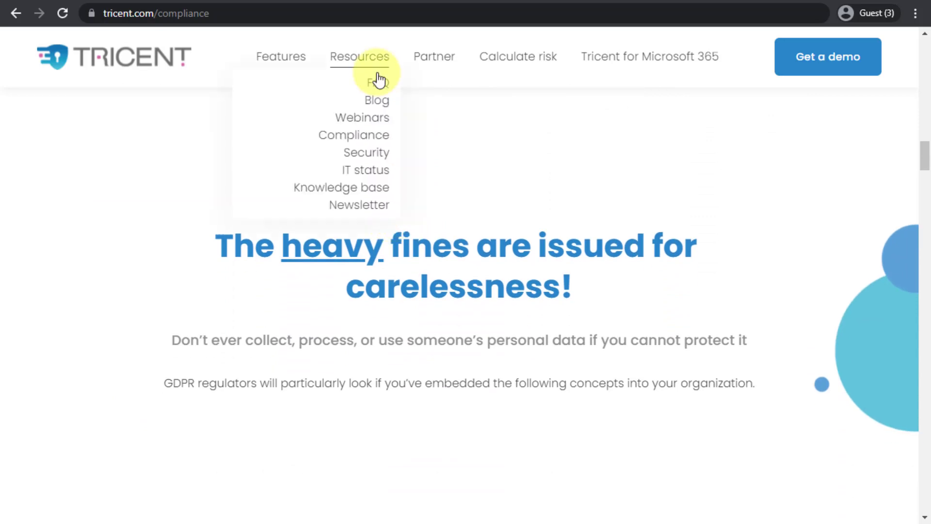